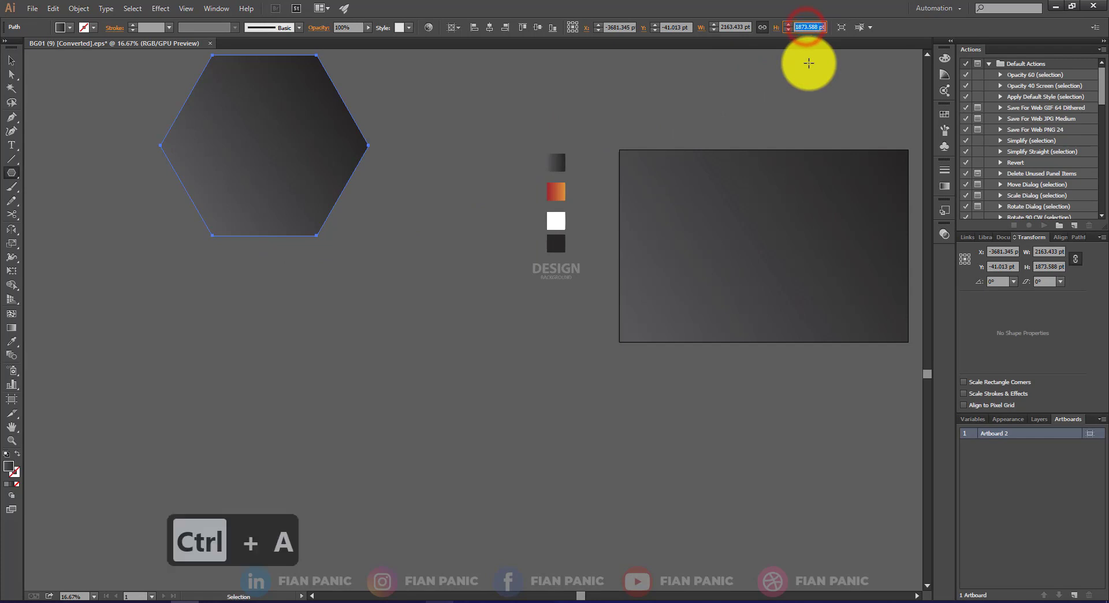
# Step: Set the hexagon's height to 2500 pt with its proportions kept, and center it vertically on the artboard
pyautogui.write('2500')
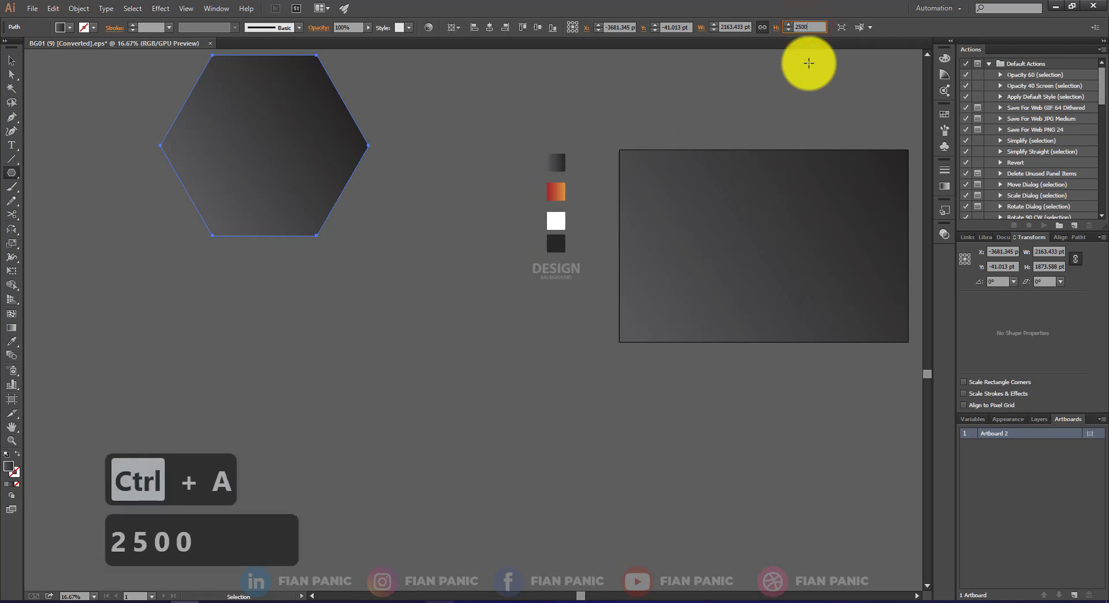
pyautogui.press('Return')
pyautogui.press('v')
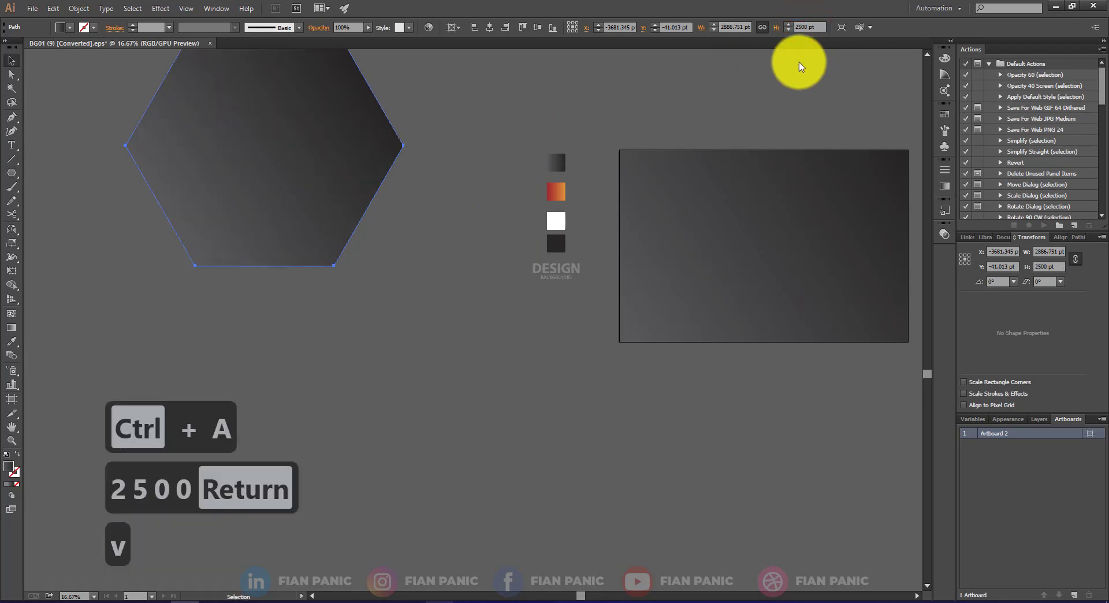
pyautogui.click(536, 28)
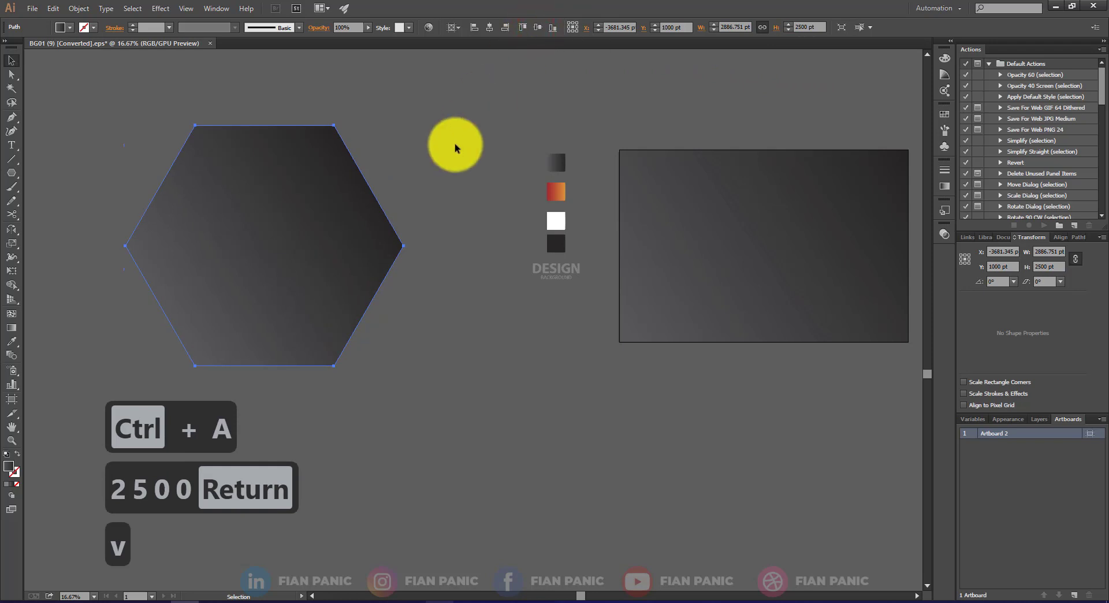
# Step: Move the hexagon horizontally closer to the color swatches and place an overlapping duplicate slightly to its left at the same height
pyautogui.click(455, 143)
pyautogui.moveTo(329, 244); pyautogui.dragTo(424, 245)
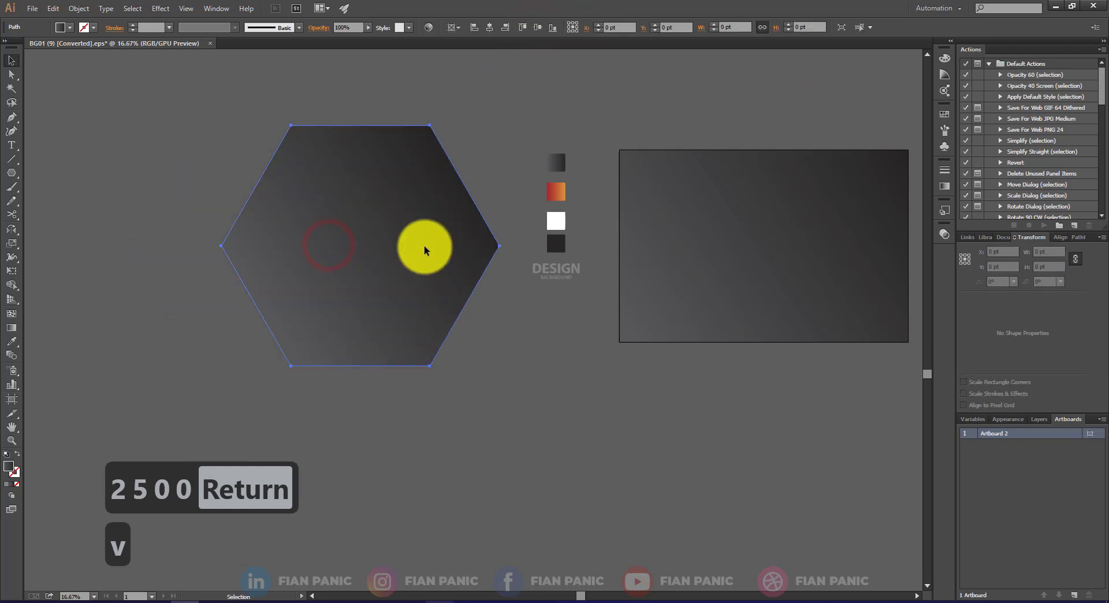
pyautogui.moveTo(437, 197); pyautogui.dragTo(380, 193)
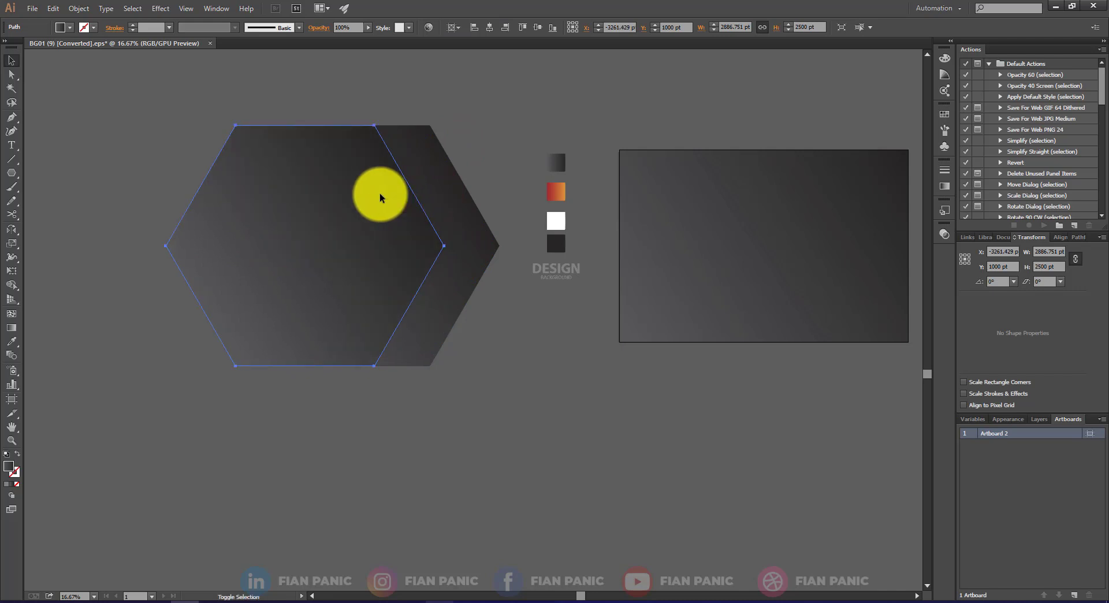
# Step: Remove the left and overlapping regions of both hexagons with the Shape Builder, leaving only the right-pointing chevron
pyautogui.moveTo(458, 95); pyautogui.dragTo(322, 214)
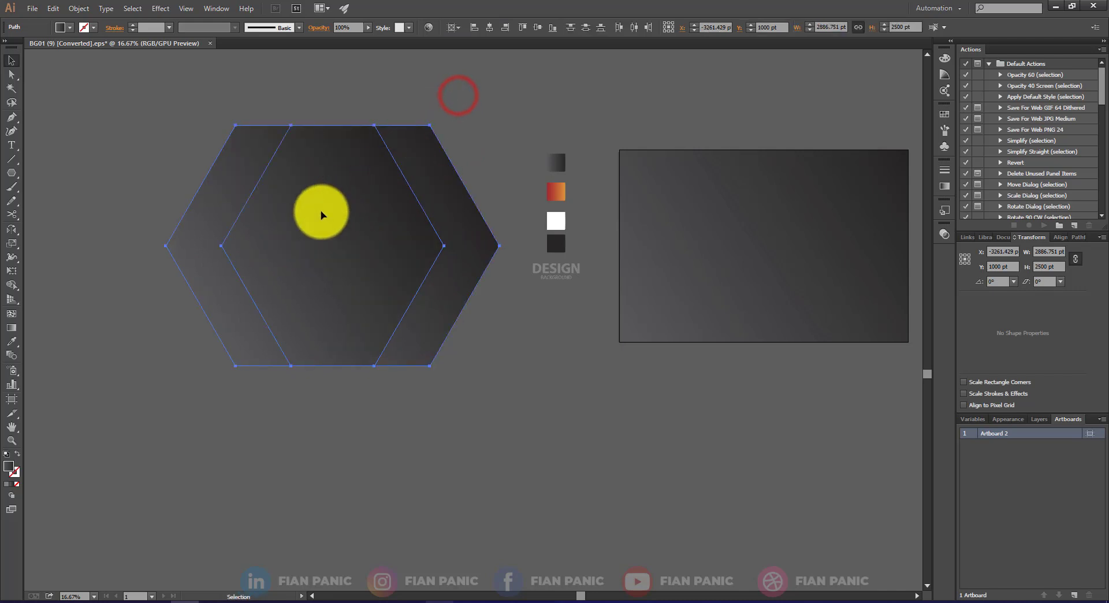
pyautogui.click(12, 285)
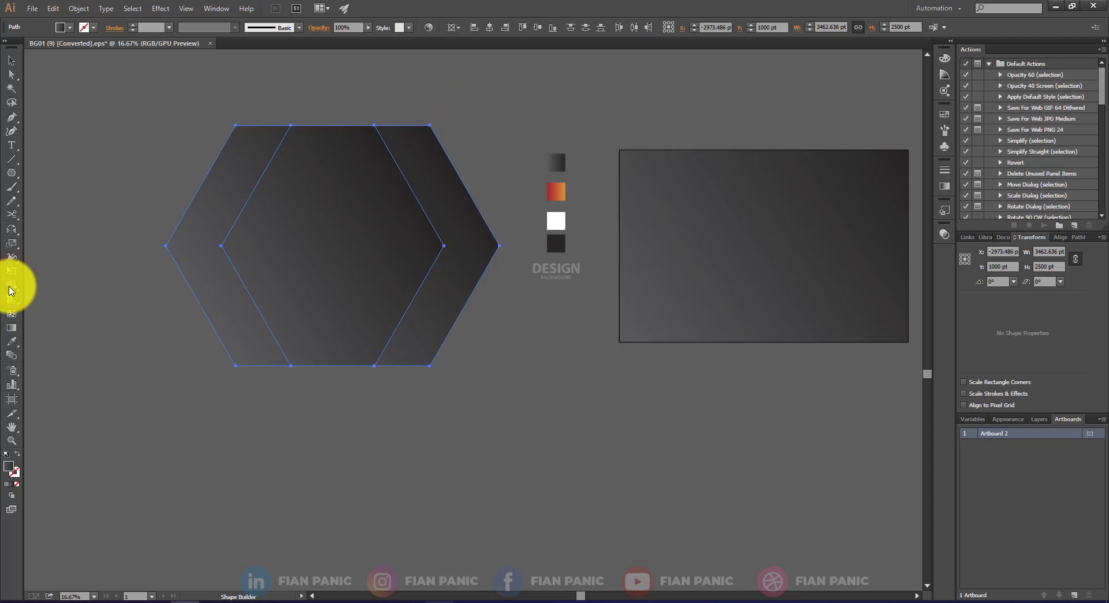
pyautogui.moveTo(10, 290); pyautogui.dragTo(94, 286)
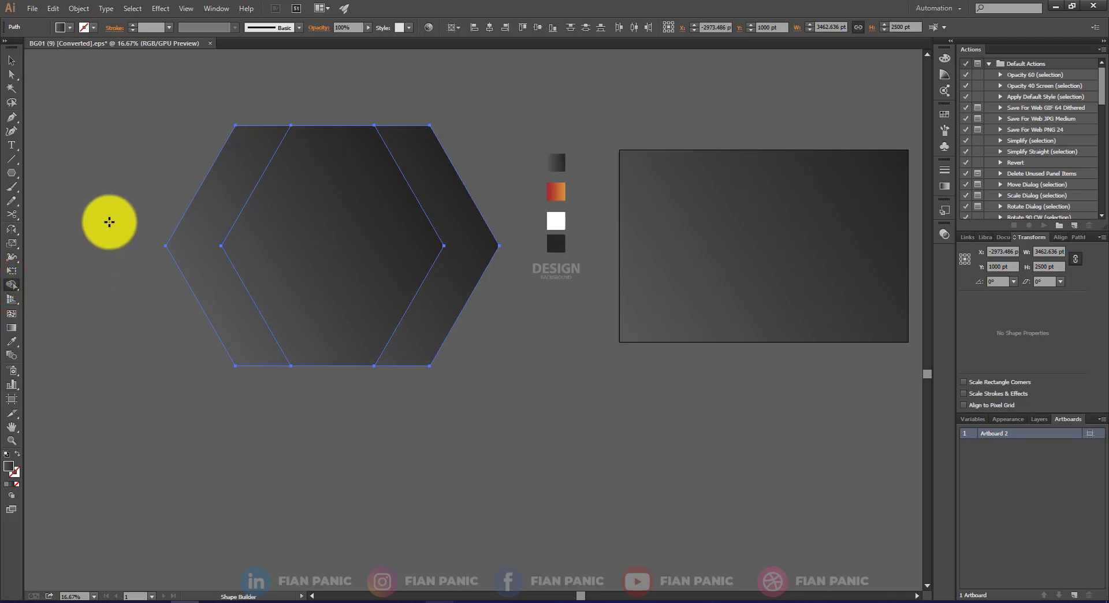
pyautogui.moveTo(139, 214)
pyautogui.mouseDown()
pyautogui.moveTo(239, 258)
pyautogui.moveTo(307, 250)
pyautogui.mouseUp()
pyautogui.press('v')
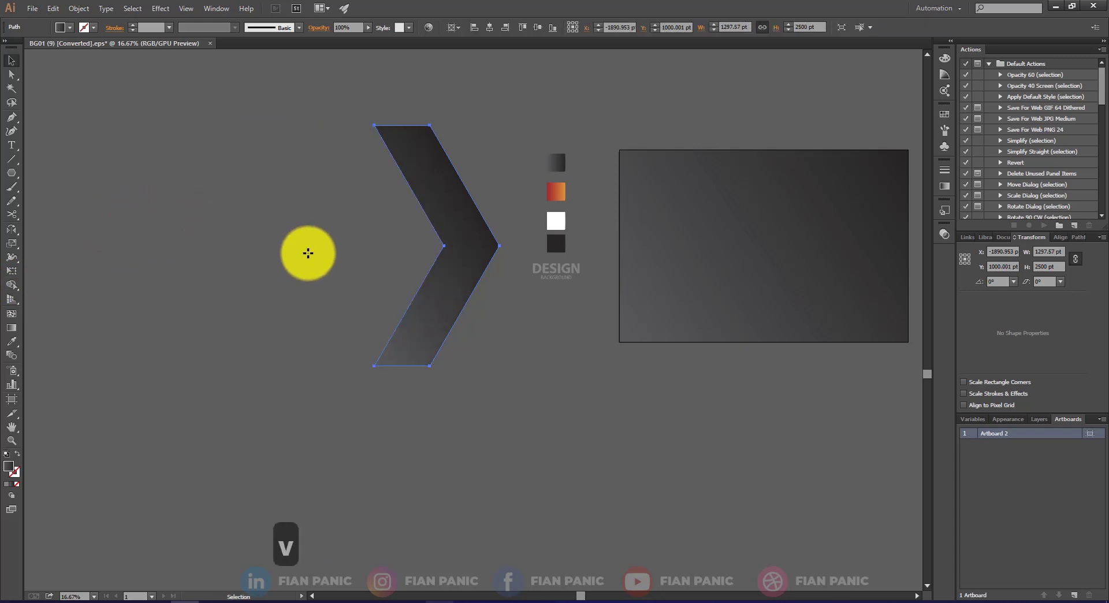
pyautogui.click(307, 252)
pyautogui.moveTo(471, 230); pyautogui.dragTo(357, 232)
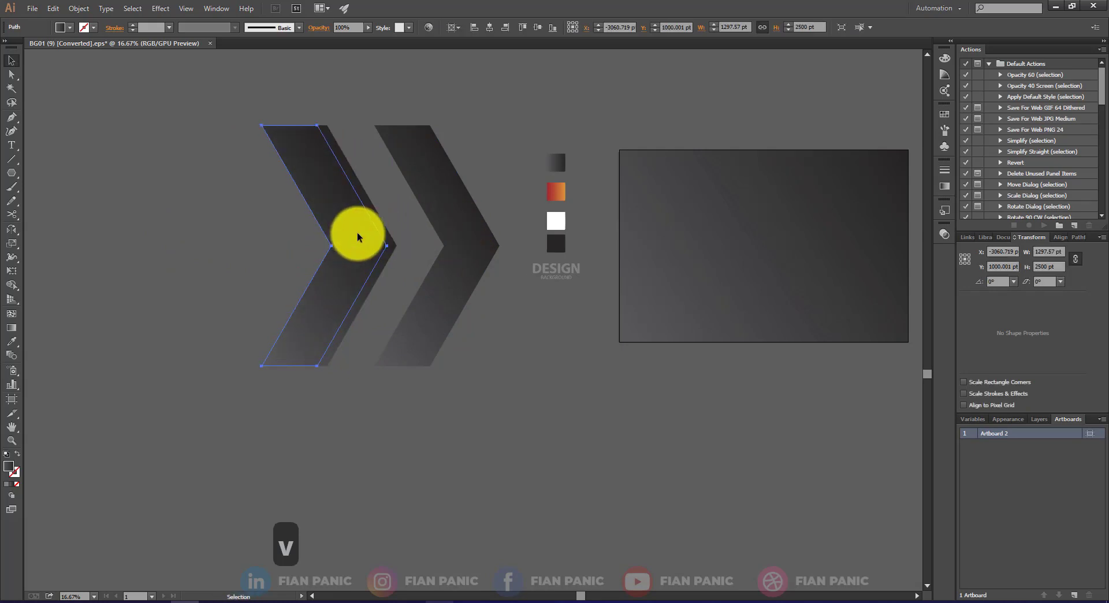
pyautogui.click(11, 285)
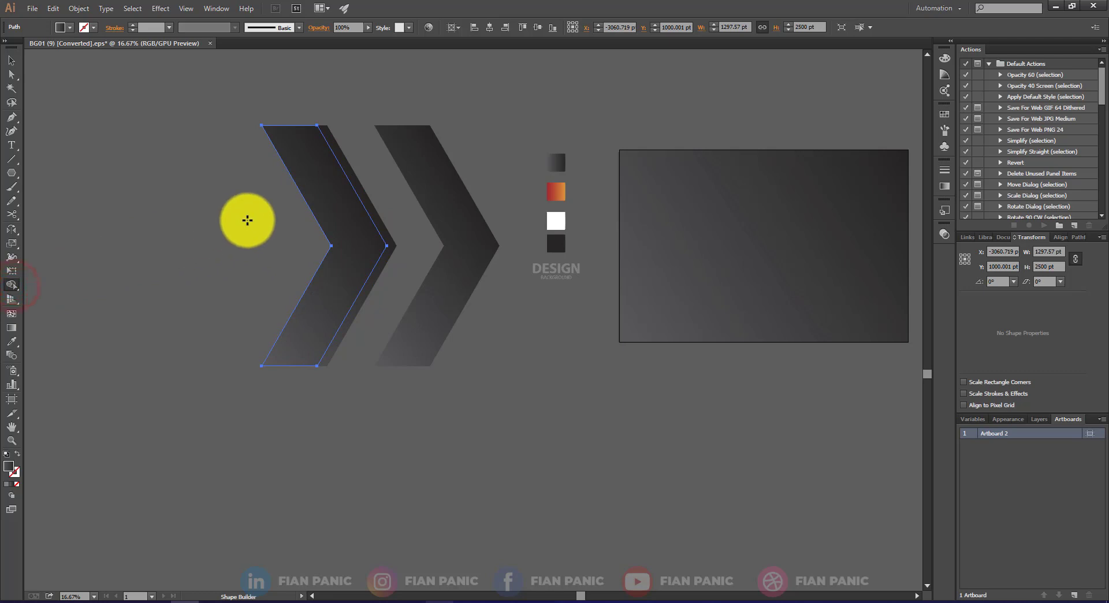
pyautogui.moveTo(291, 202)
pyautogui.mouseDown()
pyautogui.moveTo(337, 212)
pyautogui.moveTo(292, 212)
pyautogui.moveTo(356, 237)
pyautogui.mouseUp()
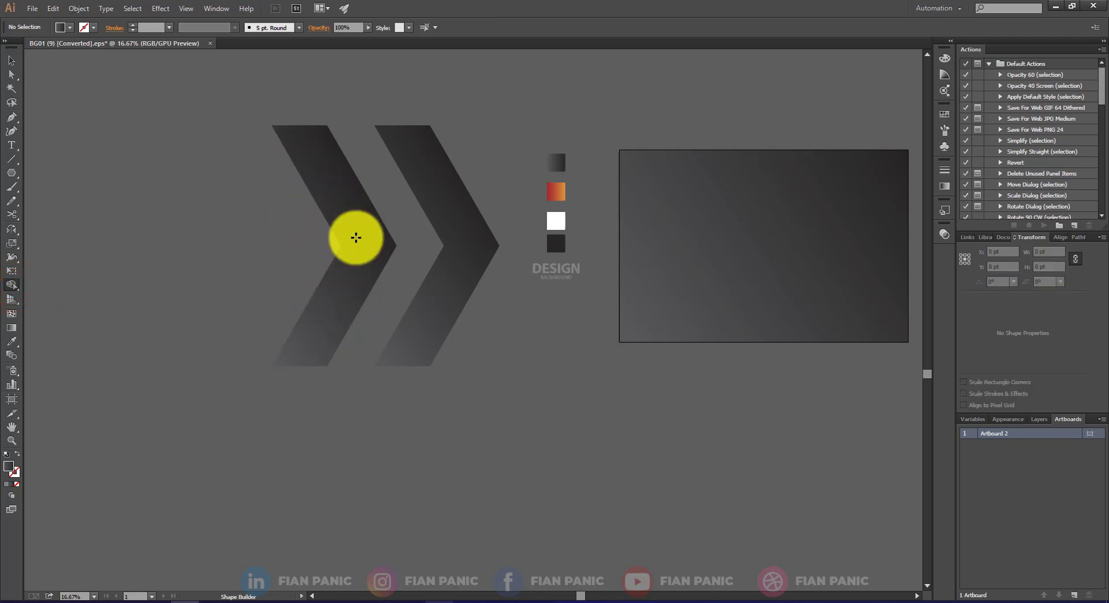
pyautogui.press('v')
pyautogui.moveTo(293, 182); pyautogui.dragTo(293, 182)
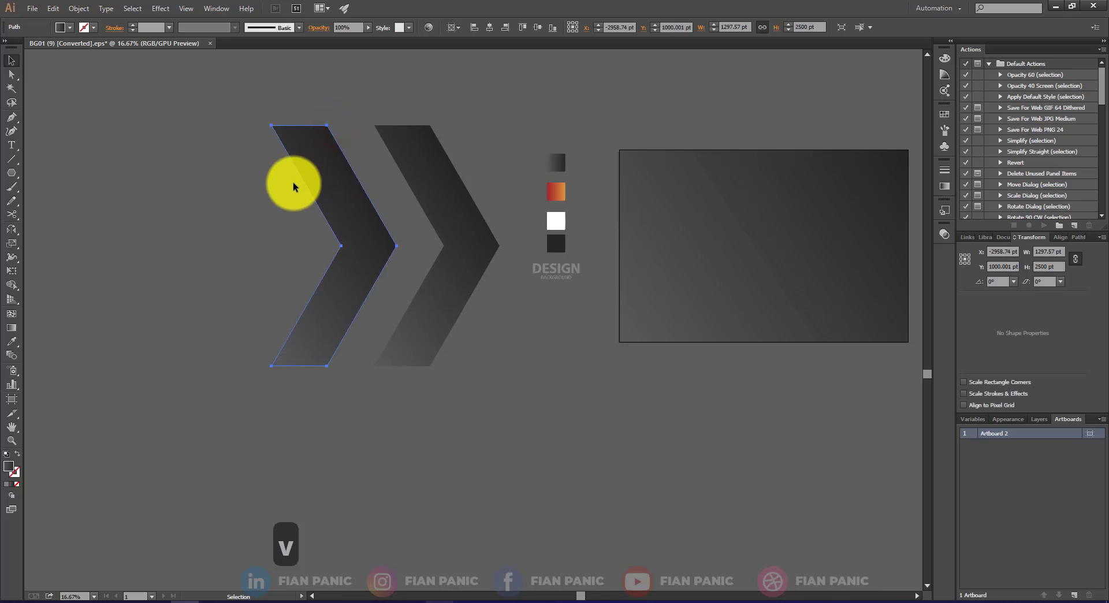
pyautogui.hotkey('shift', 'm')
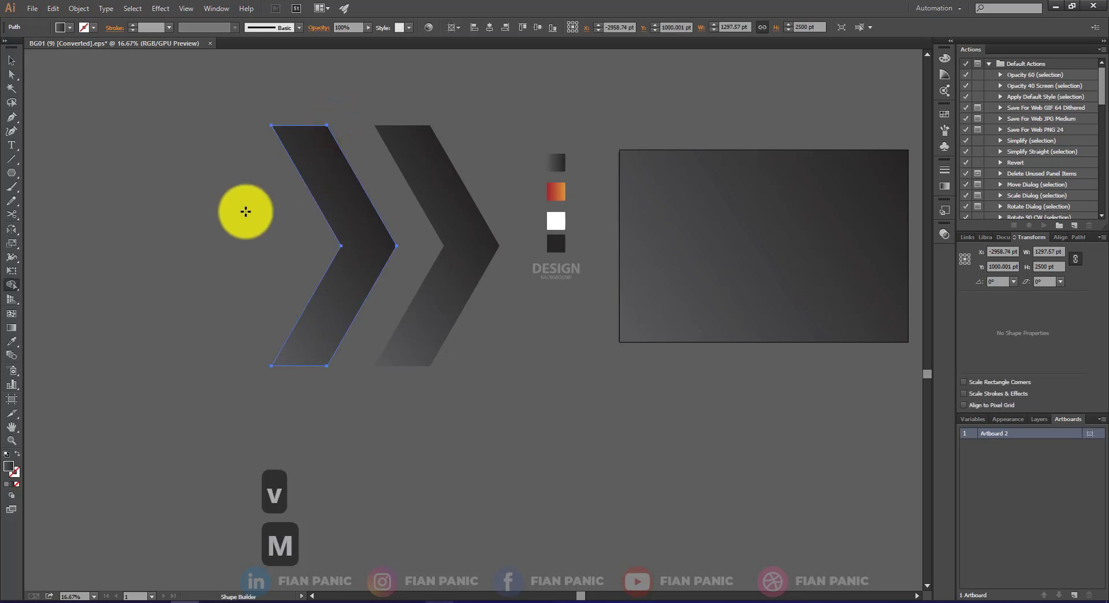
pyautogui.moveTo(277, 214); pyautogui.dragTo(345, 227)
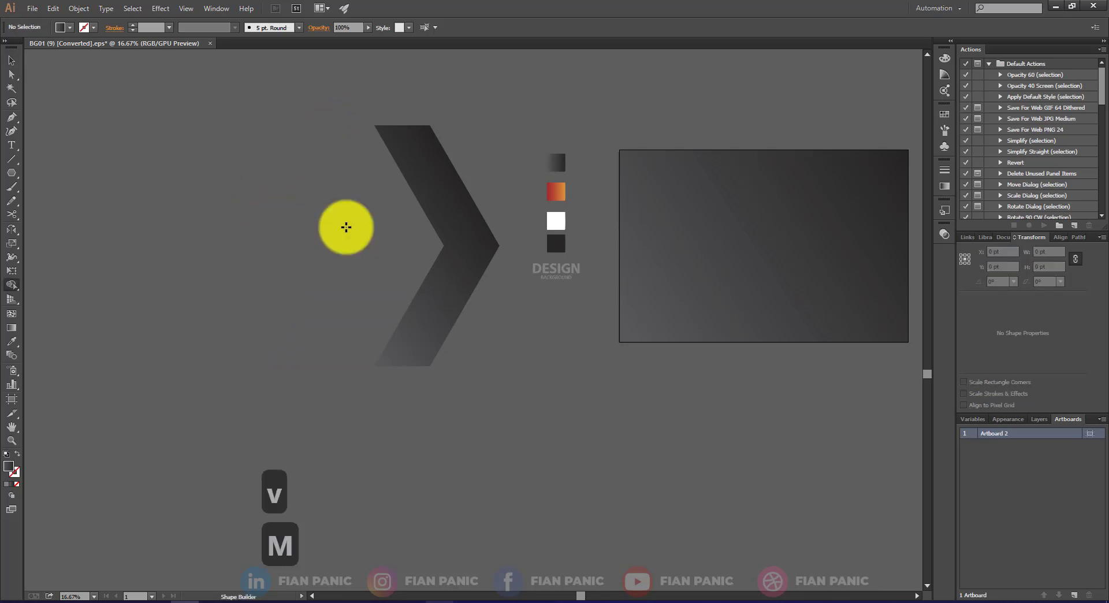
# Step: Duplicate the chevron to its left with a small gap, then place a second copy offset about 114 pt further left
pyautogui.press('v')
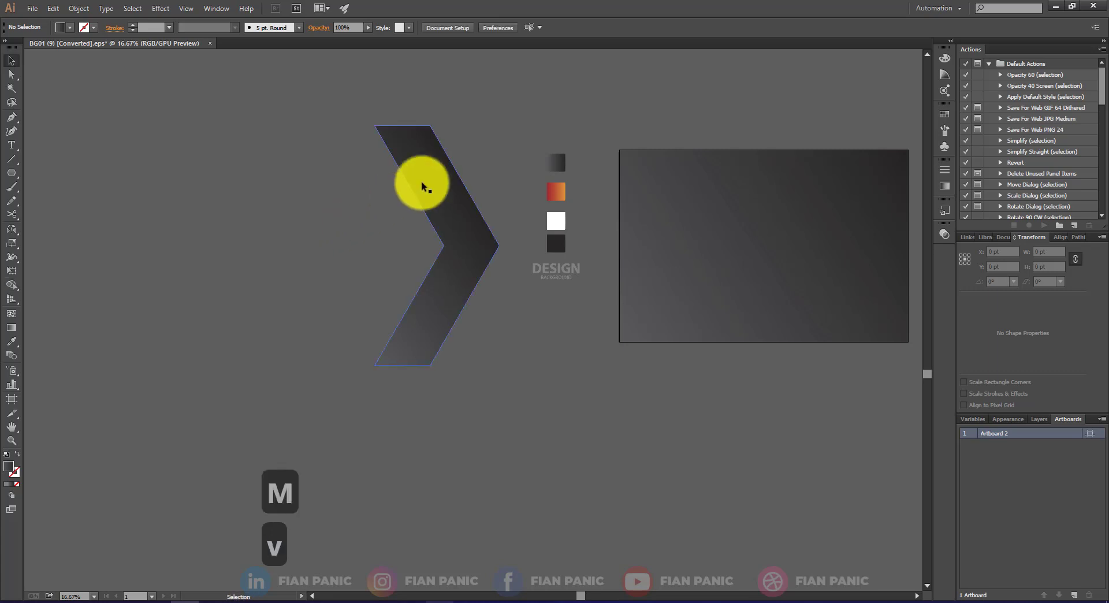
pyautogui.click(434, 180)
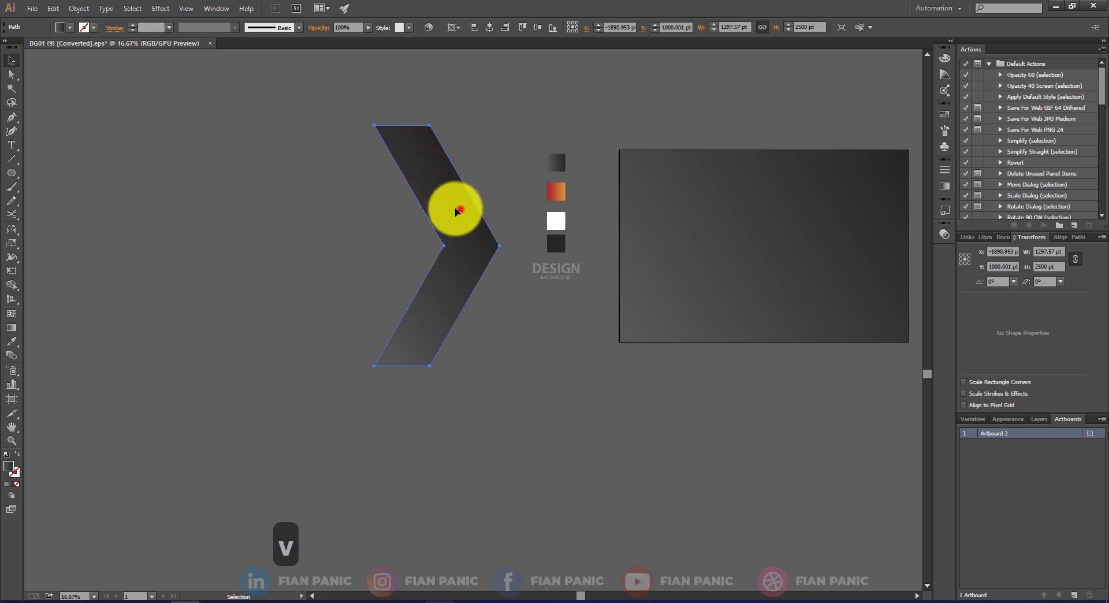
pyautogui.moveTo(455, 210); pyautogui.dragTo(369, 216)
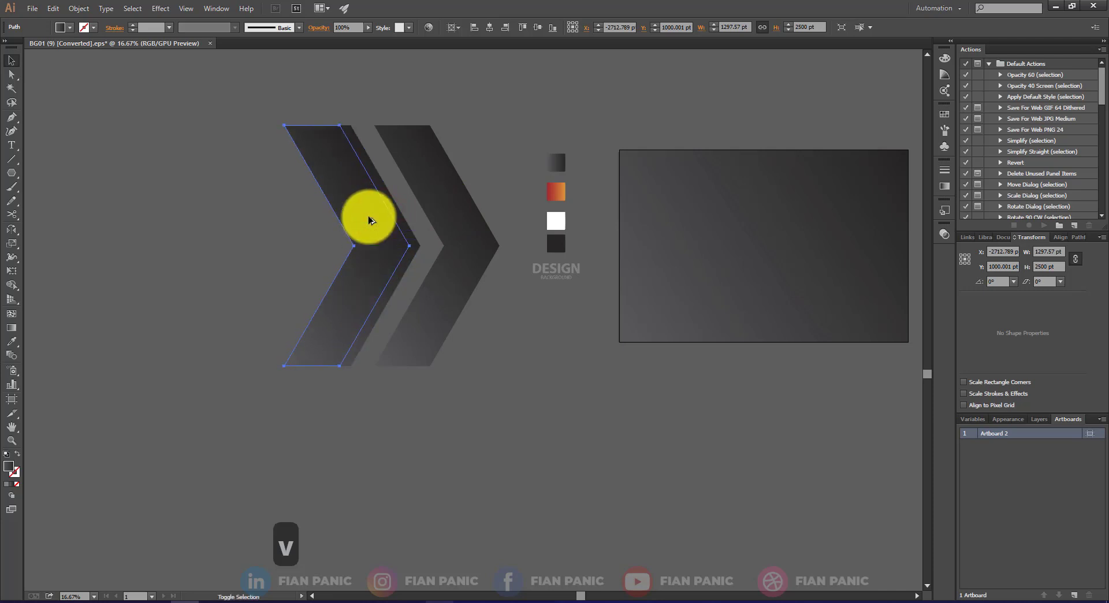
# Step: Trim the two overlapping chevron copies with the Shape Builder, keeping only the thin chevron strip on their right edge
pyautogui.moveTo(361, 88); pyautogui.dragTo(307, 166)
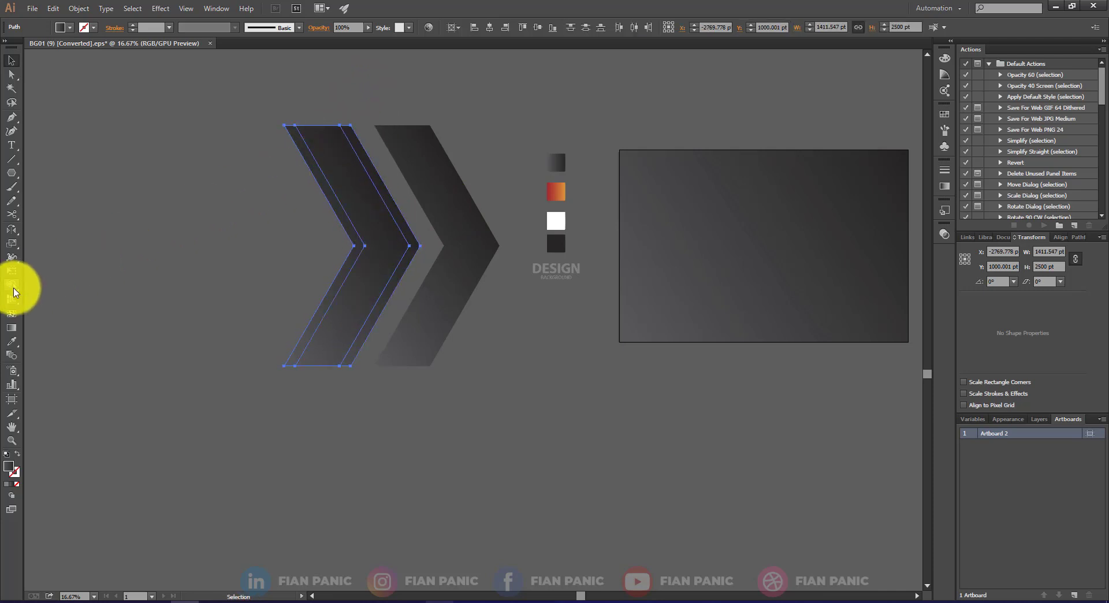
pyautogui.moveTo(14, 291); pyautogui.dragTo(46, 287)
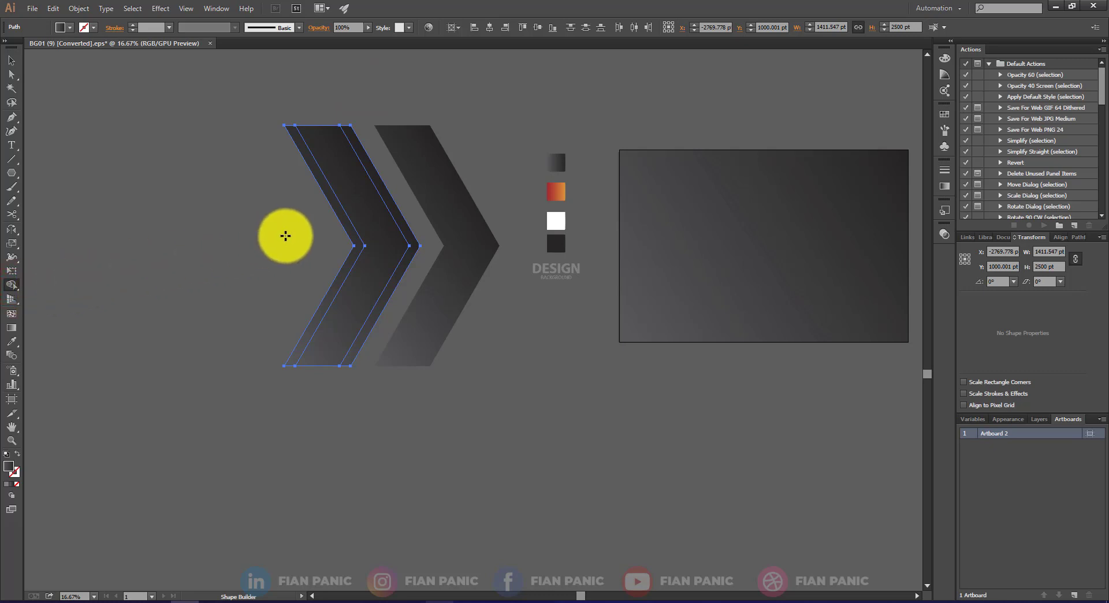
pyautogui.moveTo(286, 236); pyautogui.dragTo(371, 239)
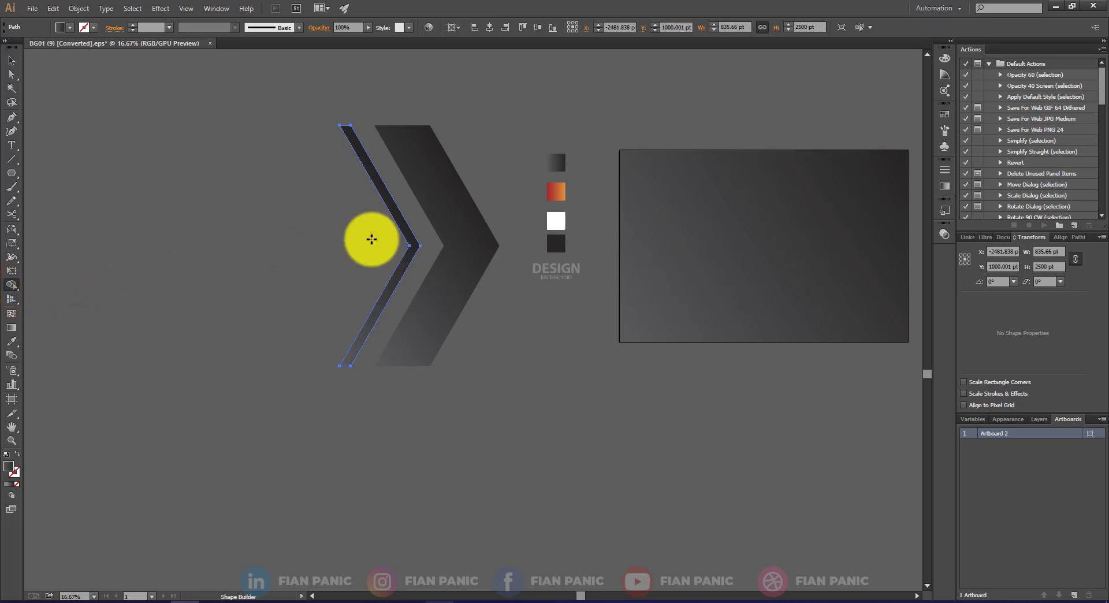
pyautogui.press('v')
pyautogui.click(310, 232)
# Step: Fill both the thin and the wide chevron with the red-to-orange gradient sampled from the swatch
pyautogui.moveTo(268, 108); pyautogui.dragTo(481, 215)
pyautogui.press('i')
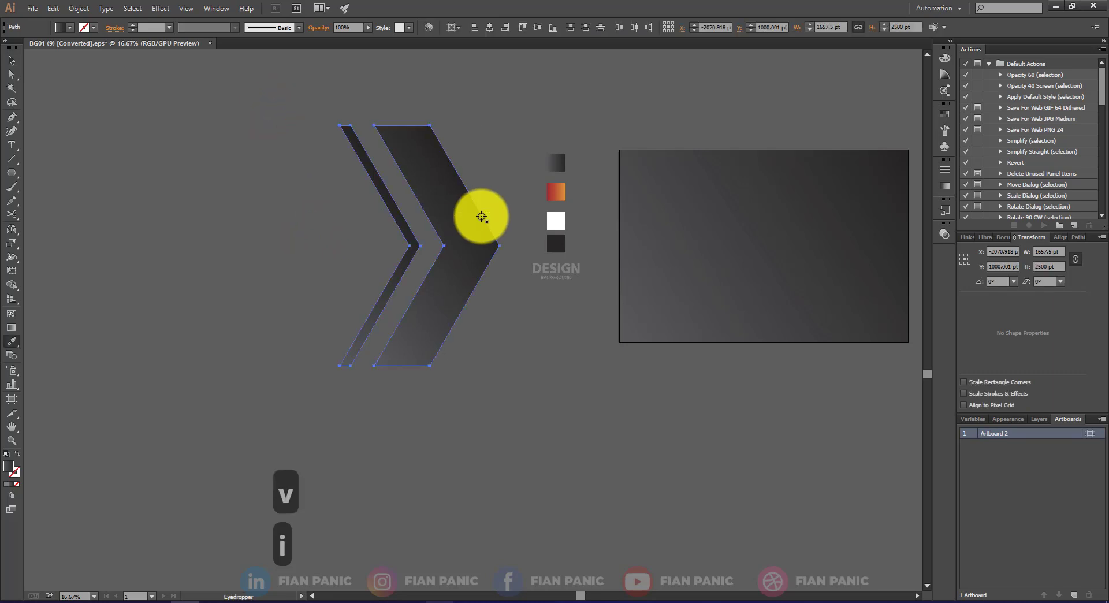
pyautogui.click(554, 198)
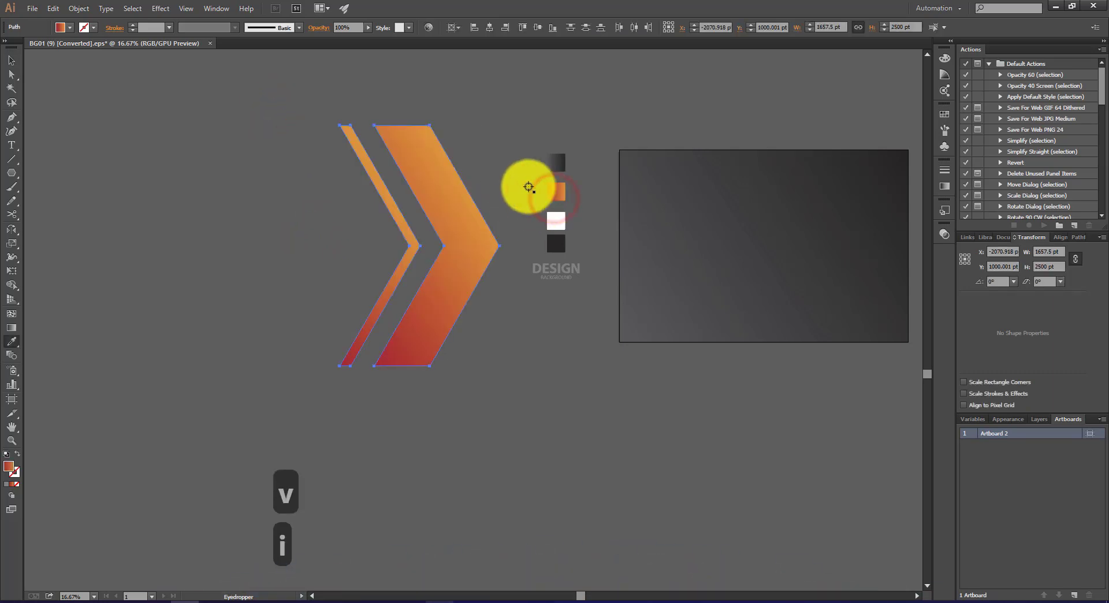
pyautogui.press('v')
# Step: Duplicate both gradient chevrons straight down and leave a clear gap below the originals, at about Y 3753 pt
pyautogui.click(495, 170)
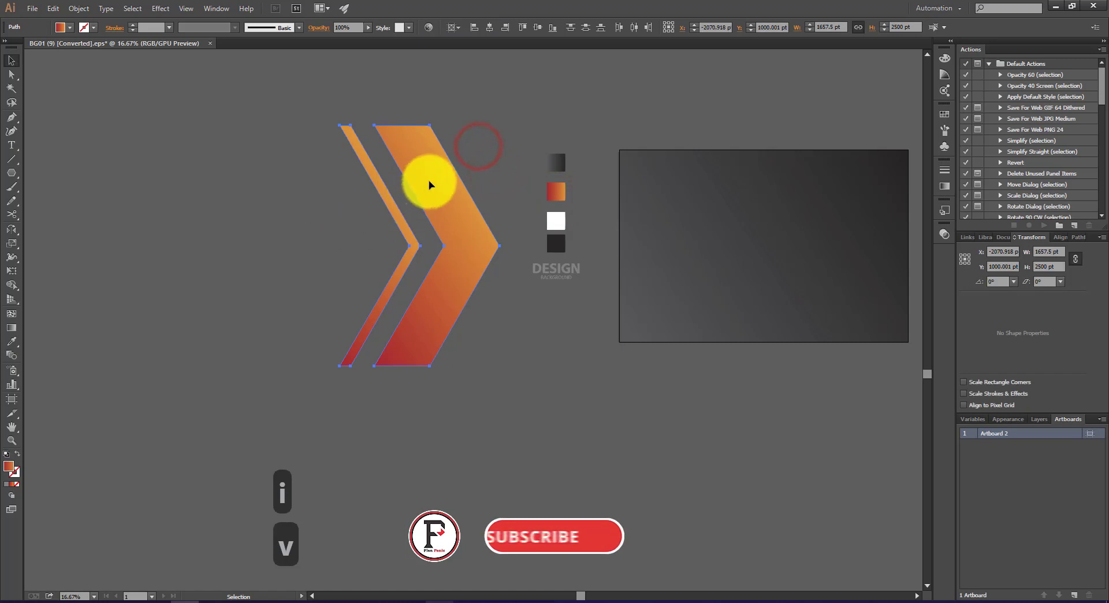
pyautogui.moveTo(429, 182)
pyautogui.mouseDown()
pyautogui.moveTo(429, 313)
pyautogui.moveTo(406, 428)
pyautogui.mouseUp()
pyautogui.scroll(-3, 544, 355)
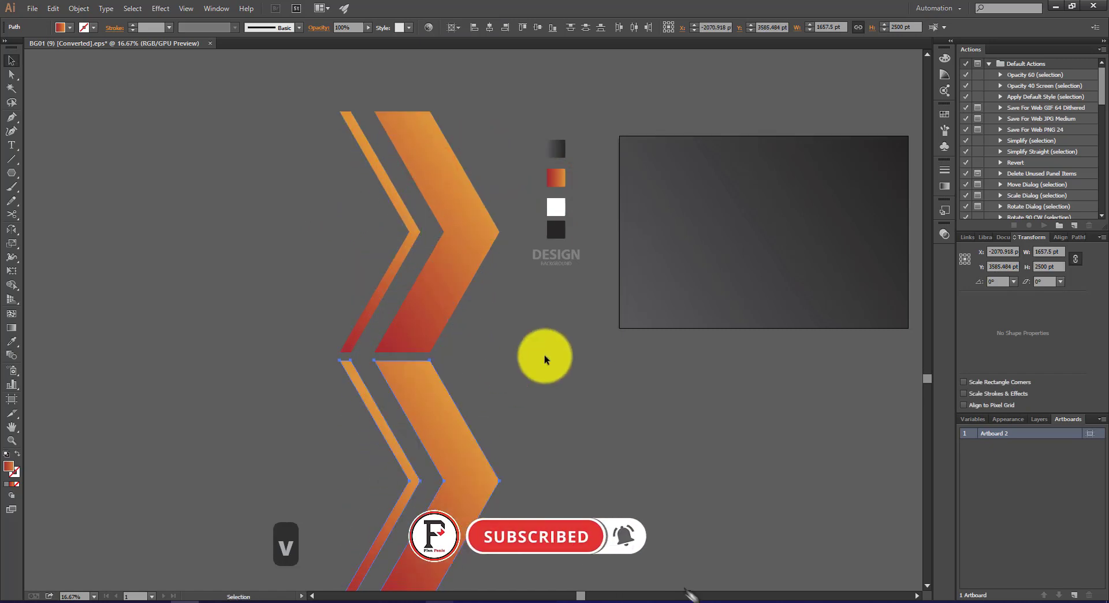
pyautogui.click(516, 334)
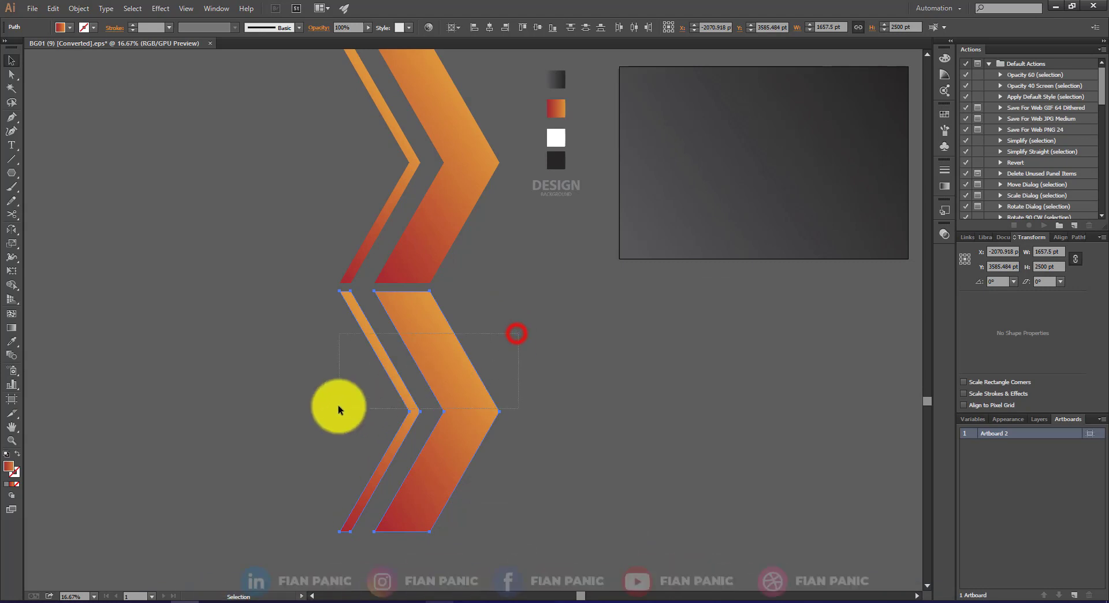
pyautogui.moveTo(429, 341); pyautogui.dragTo(437, 350)
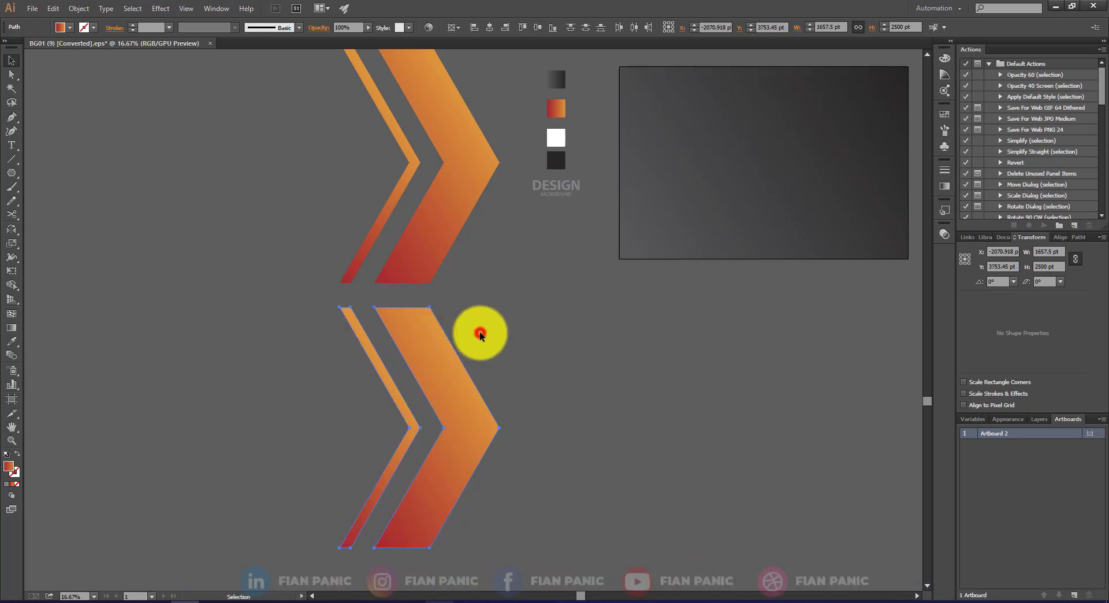
# Step: Recolor the lower pair of chevrons with the solid dark swatch using the Eyedropper, and clear the selection
pyautogui.press('i')
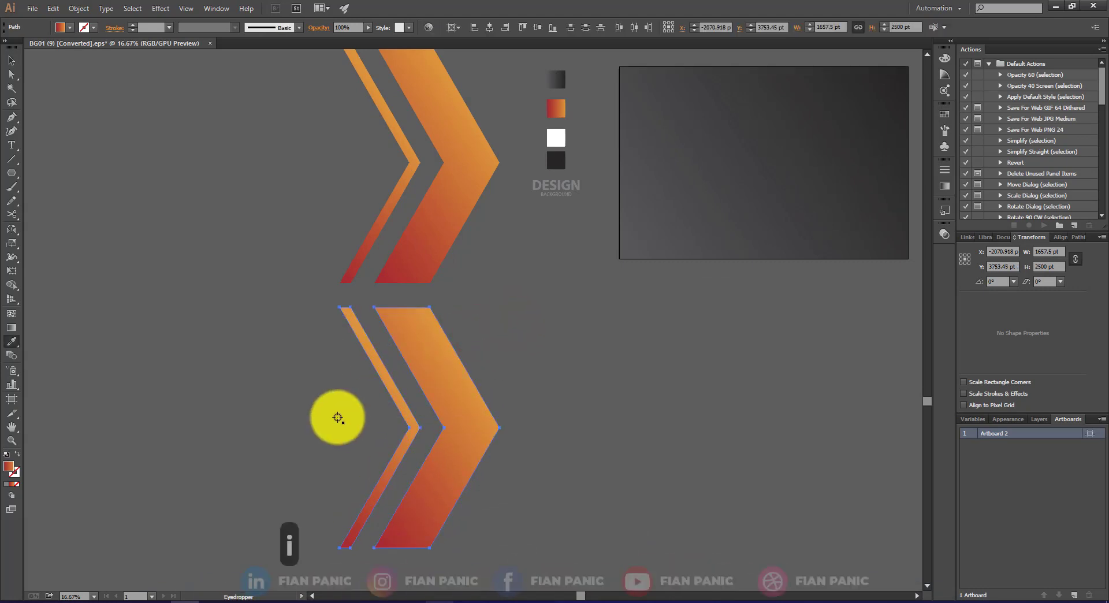
pyautogui.click(551, 165)
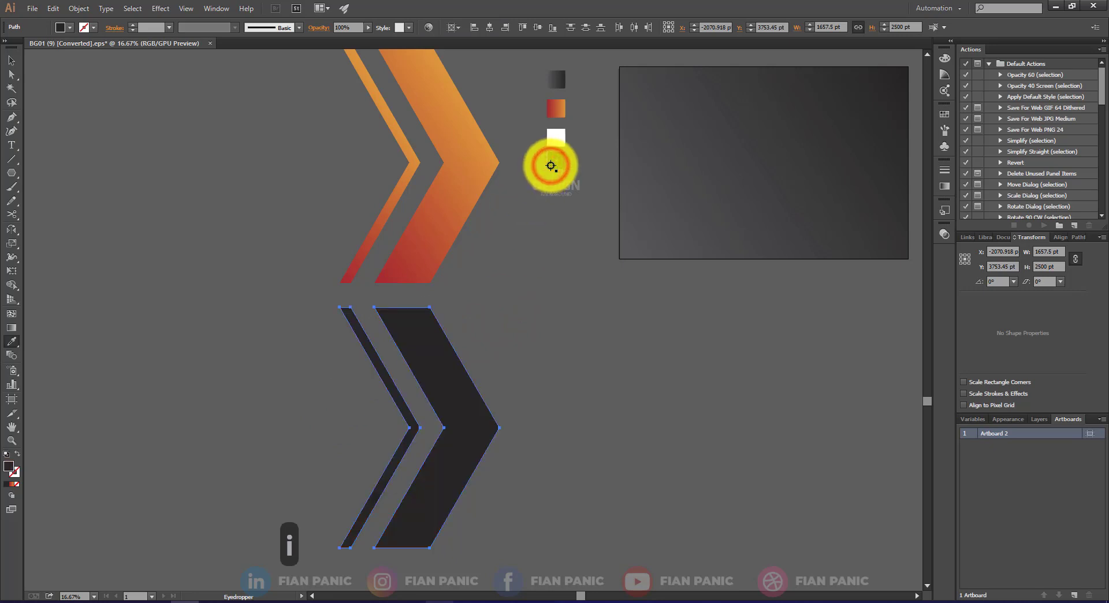
pyautogui.press('v')
pyautogui.click(538, 399)
# Step: Apply Offset Path to the wide dark chevron with a 50 pt offset and miter joins
pyautogui.click(448, 387)
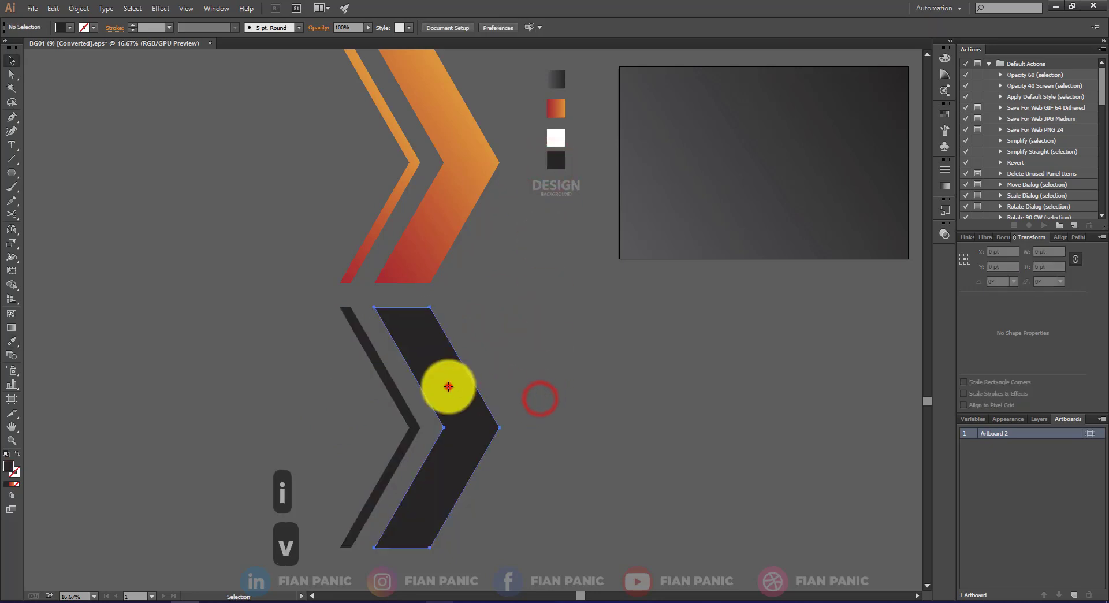
pyautogui.click(78, 8)
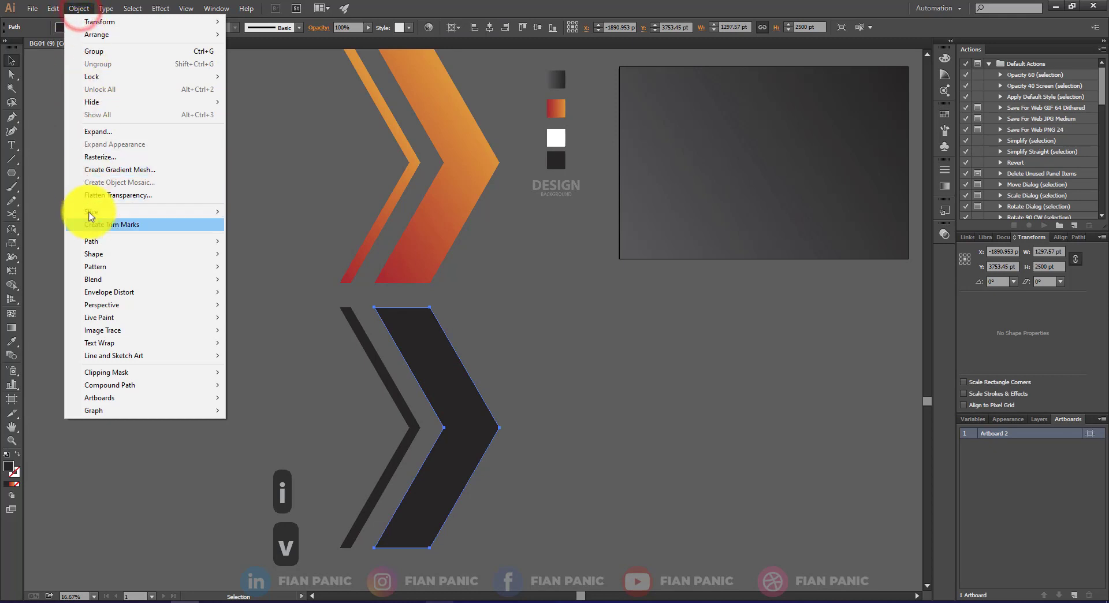
pyautogui.moveTo(93, 239)
pyautogui.click(280, 283)
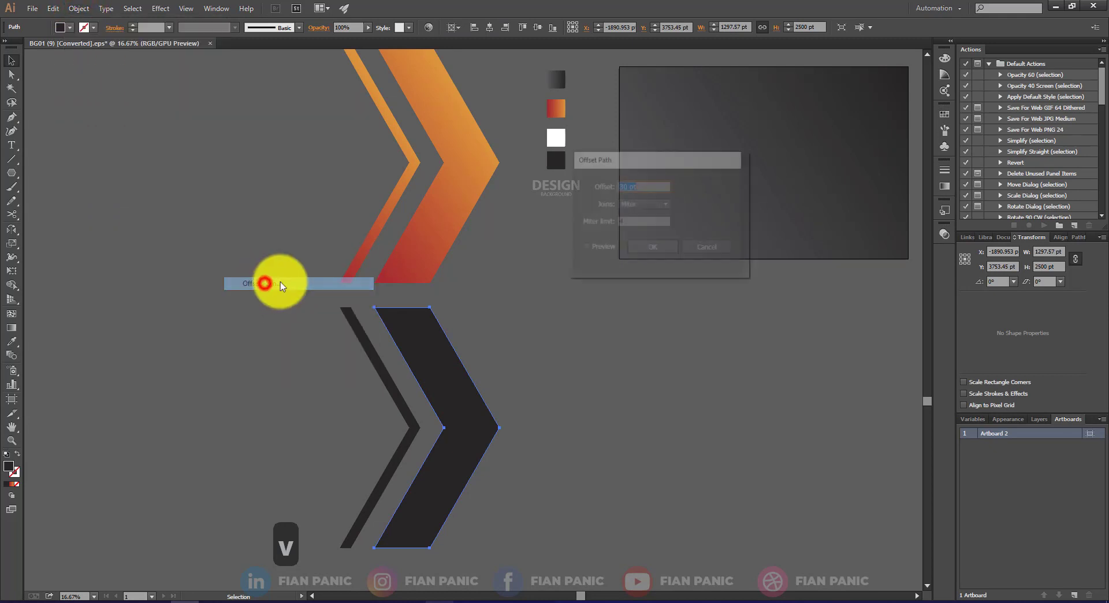
pyautogui.click(586, 249)
pyautogui.click(647, 186)
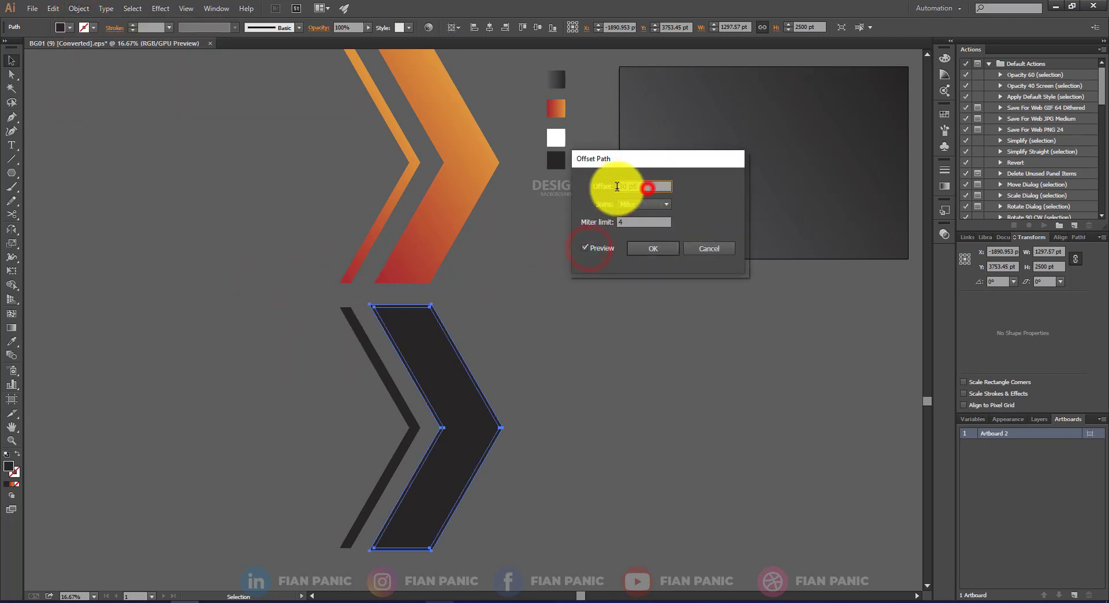
pyautogui.write('50')
pyautogui.press('Tab')
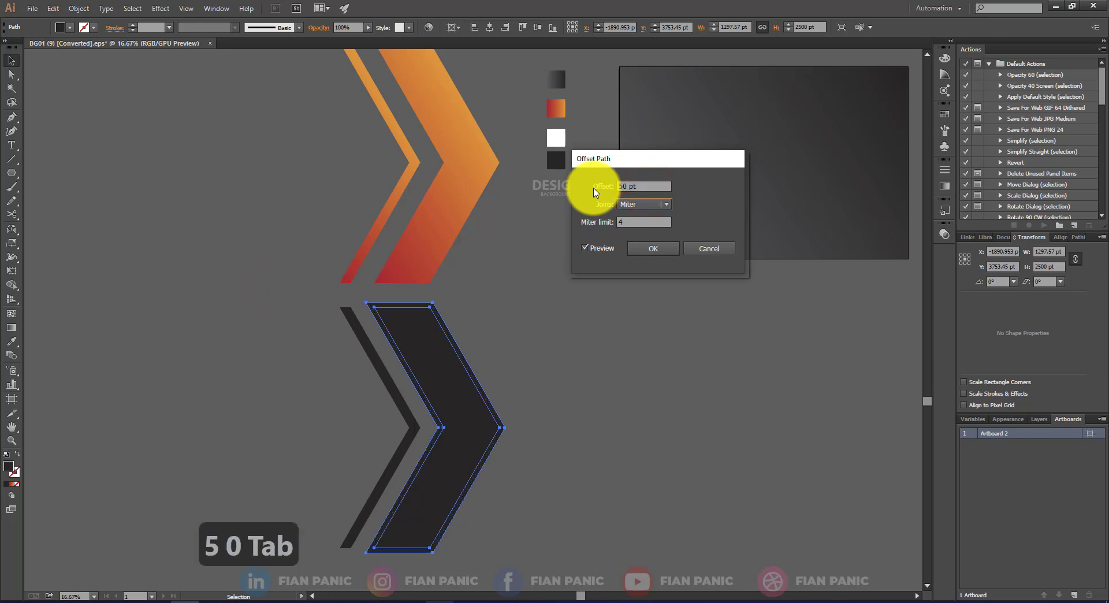
pyautogui.click(651, 248)
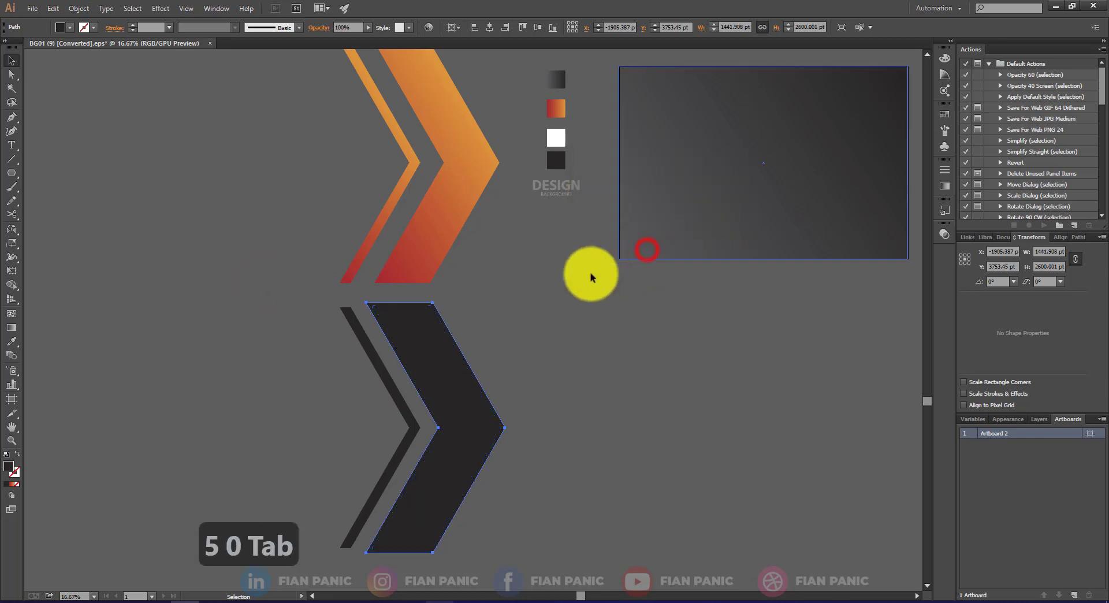
# Step: Fill the offset outline around the wide dark chevron with the white swatch using the Eyedropper
pyautogui.click(559, 286)
pyautogui.click(433, 303)
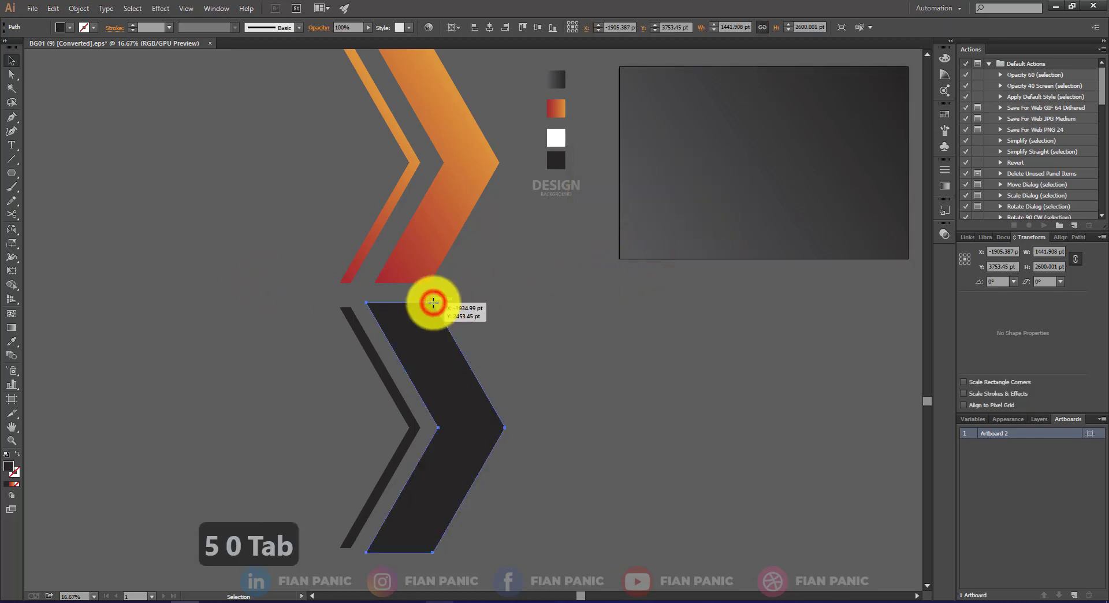
pyautogui.press('i')
pyautogui.click(550, 139)
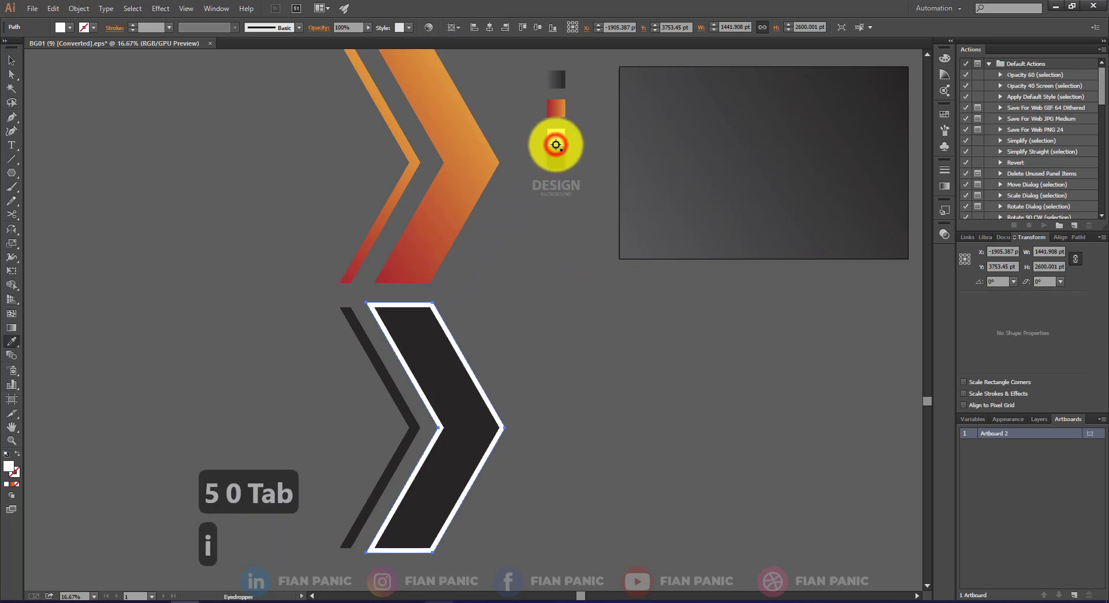
# Step: Blend the white offset outline with the wide dark chevron inside it
pyautogui.press('v')
pyautogui.moveTo(505, 303); pyautogui.dragTo(418, 341)
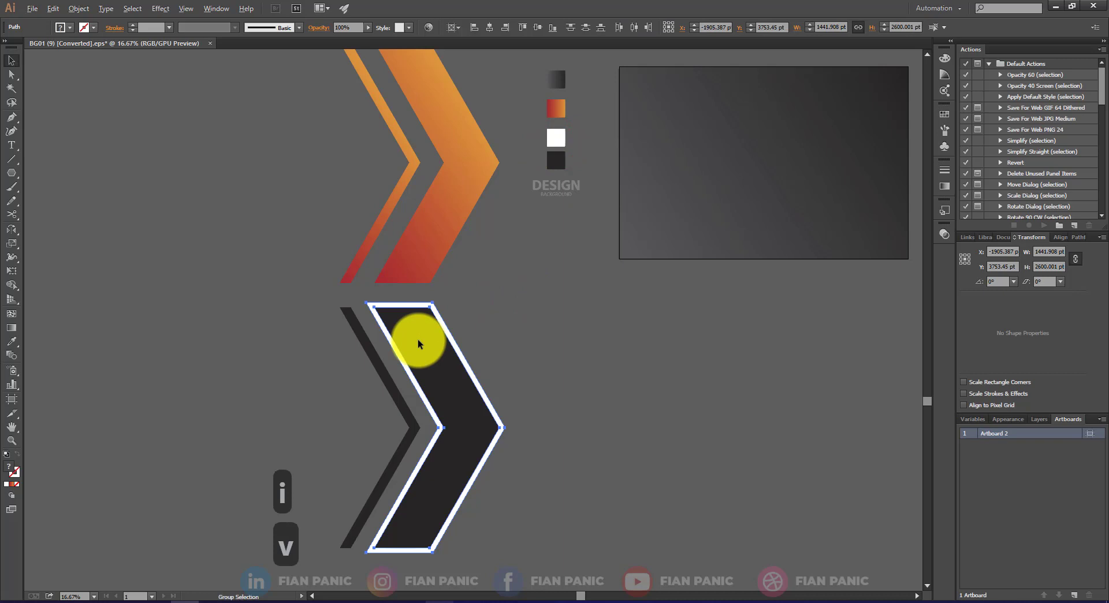
pyautogui.hotkey('ctrl', 'alt', 'b')
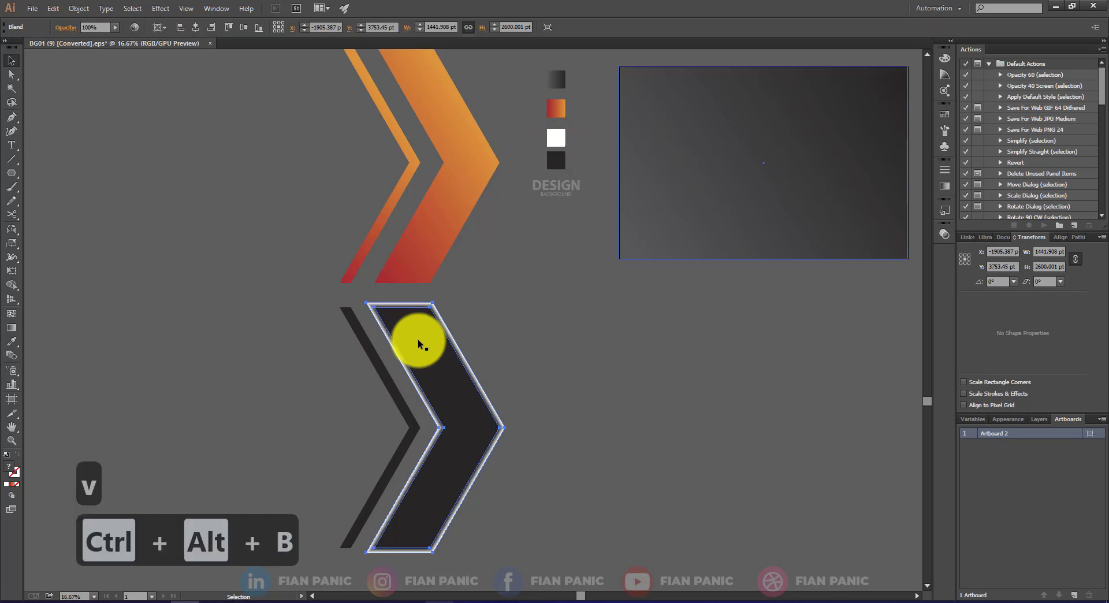
# Step: Set the wide chevron's blend to Multiply at 30% opacity and clear the selection
pyautogui.click(945, 234)
pyautogui.click(846, 242)
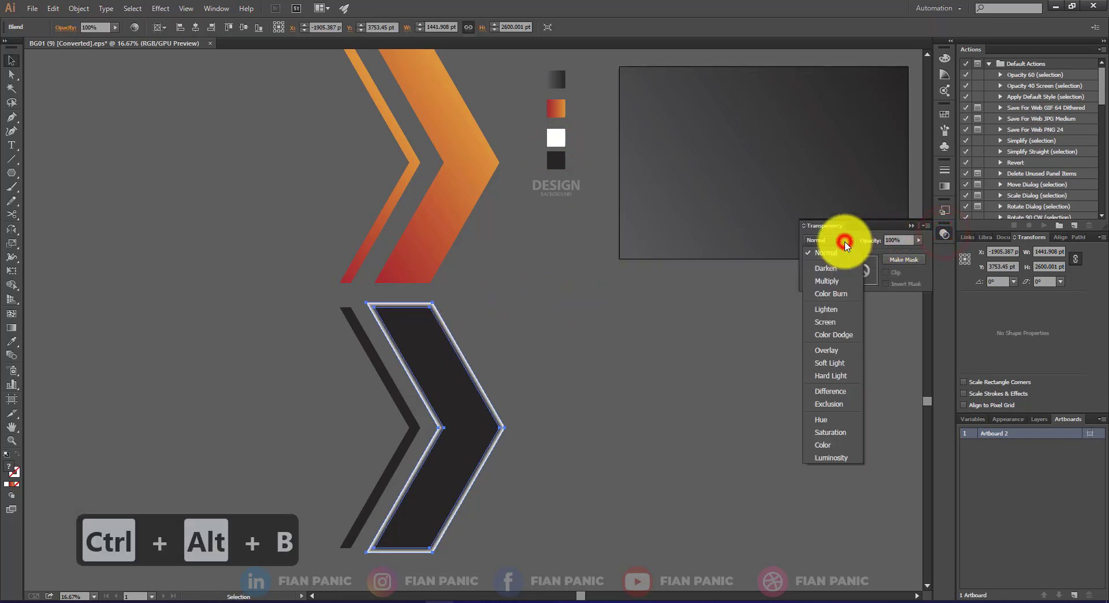
pyautogui.click(826, 281)
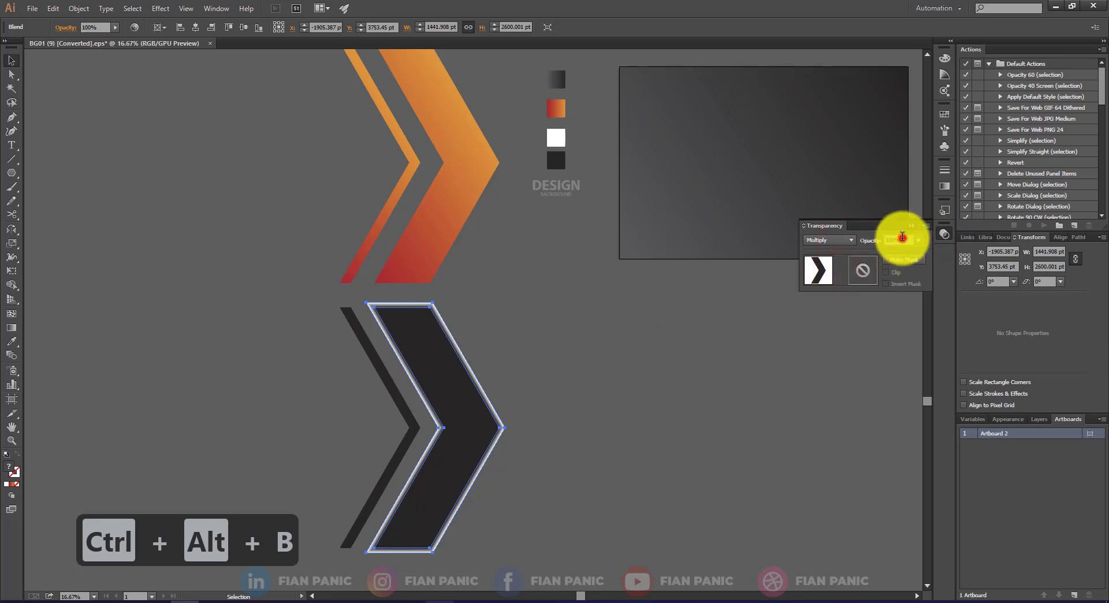
pyautogui.click(900, 240)
pyautogui.write('30')
pyautogui.press('Return')
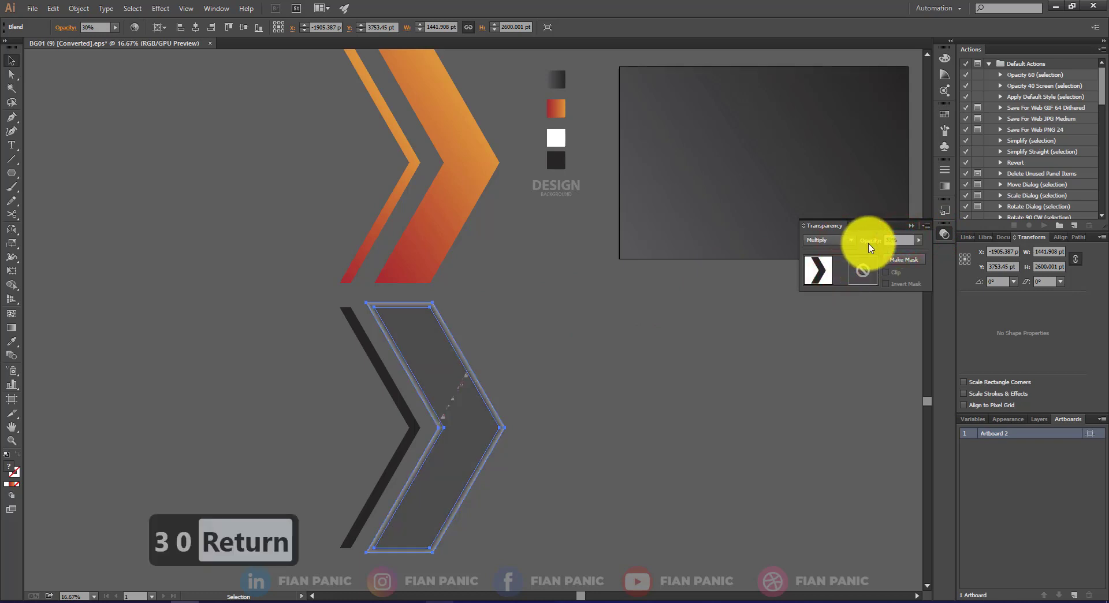
pyautogui.click(616, 334)
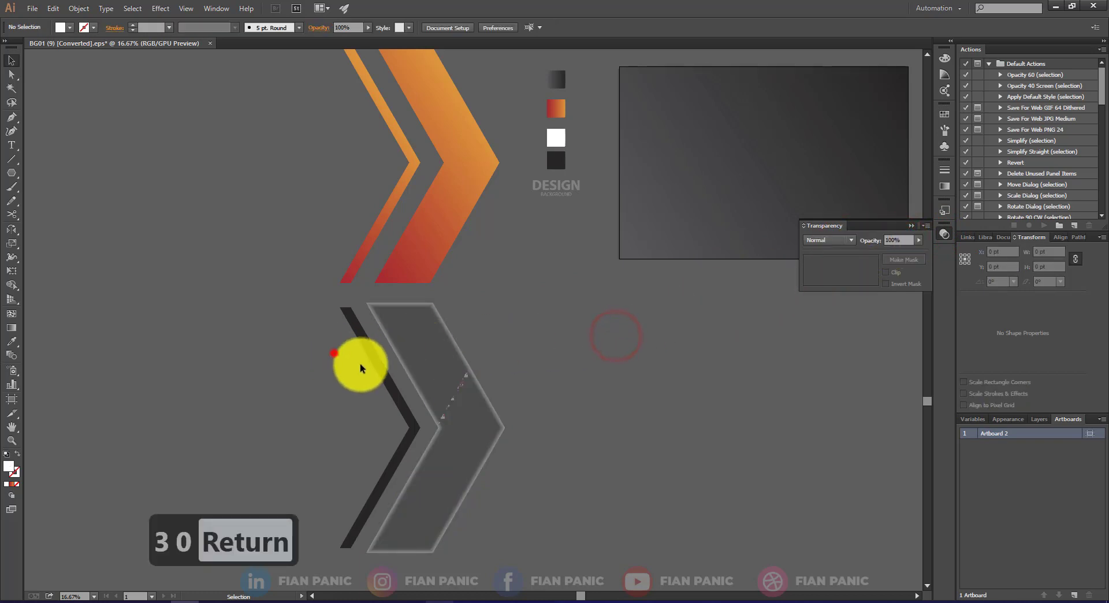
# Step: Apply Offset Path to the thin dark chevron with a 30 pt offset and miter joins
pyautogui.moveTo(334, 354); pyautogui.dragTo(386, 380)
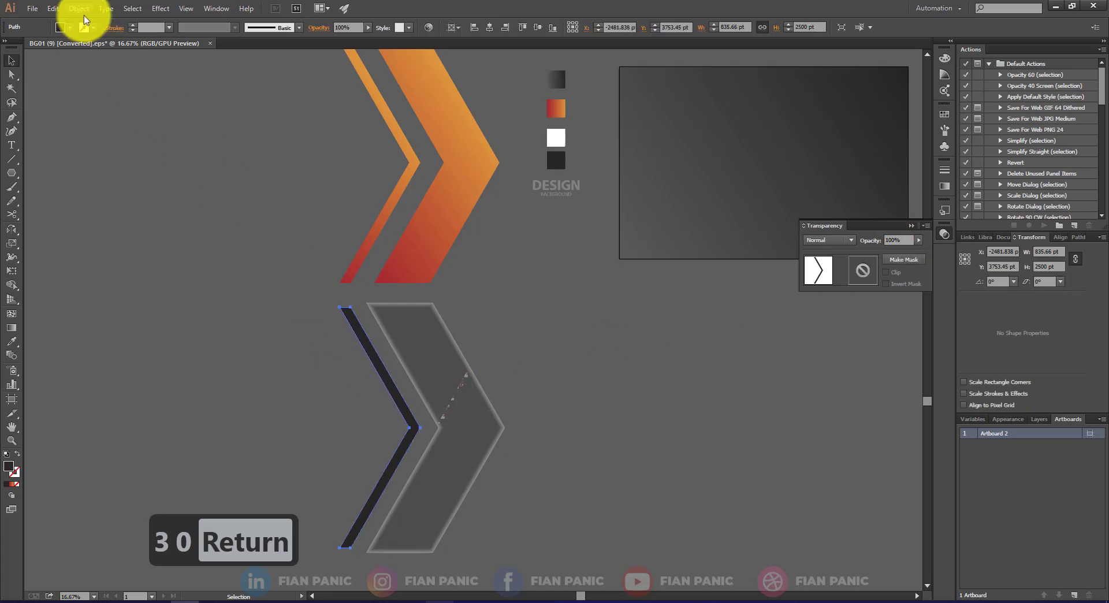
pyautogui.click(76, 8)
pyautogui.click(90, 239)
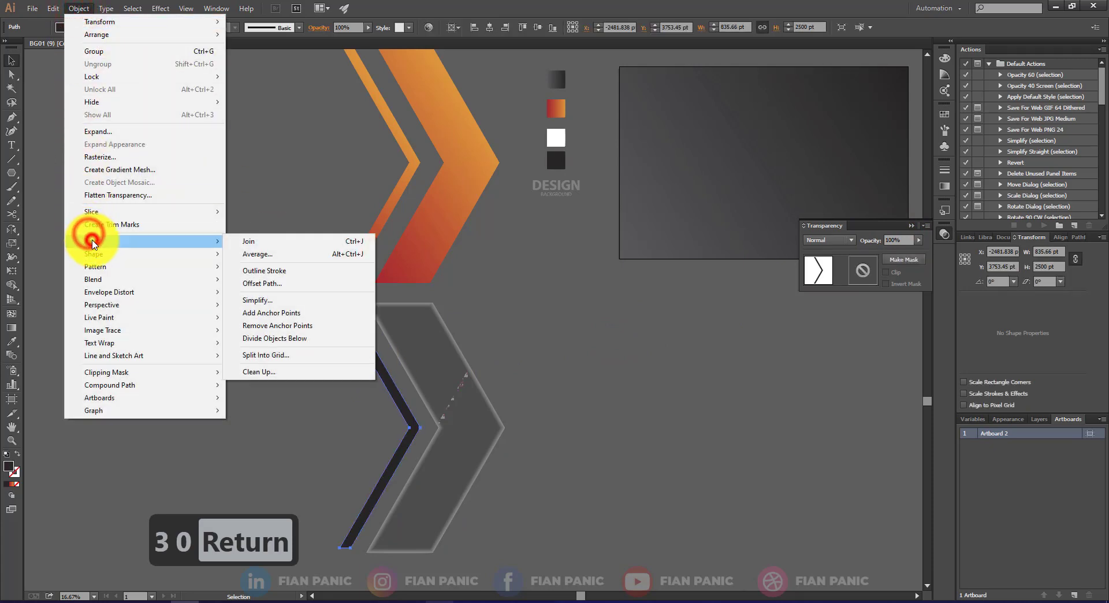
pyautogui.click(265, 283)
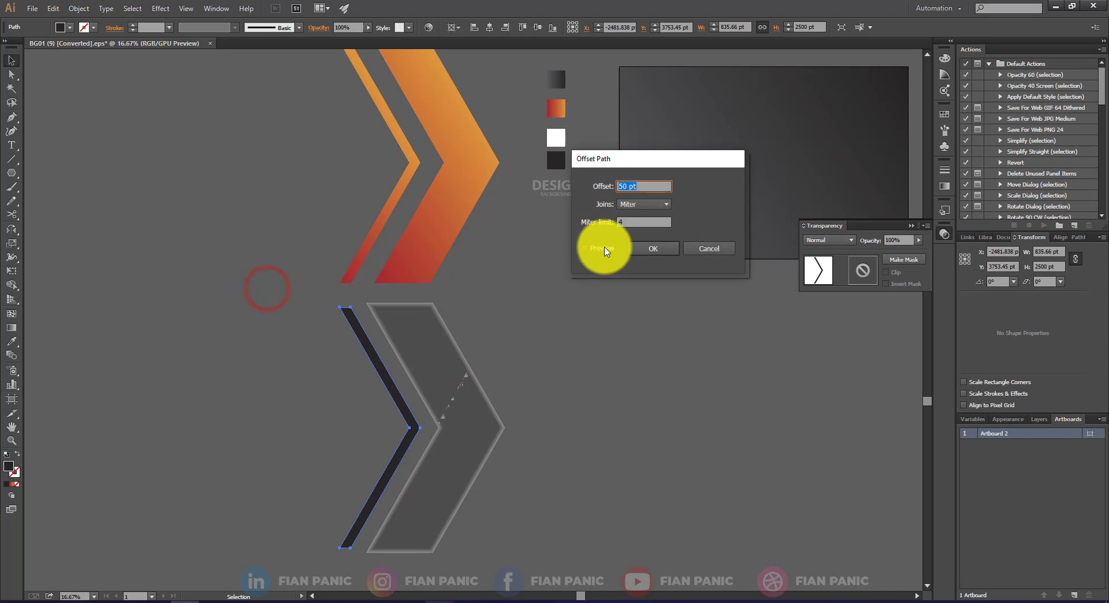
pyautogui.click(603, 248)
pyautogui.click(645, 187)
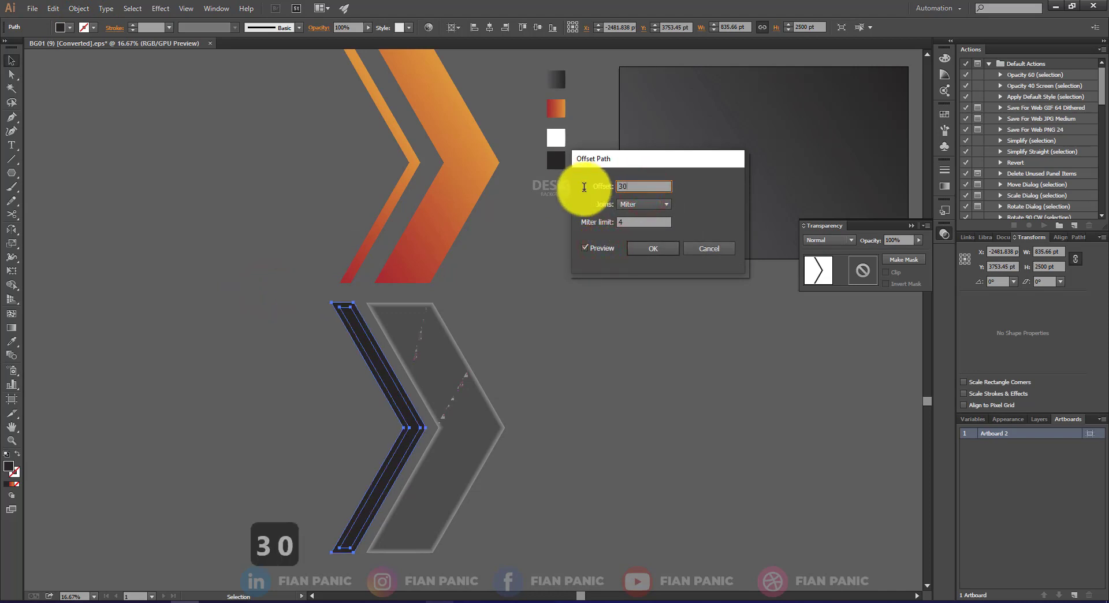
pyautogui.press('Tab')
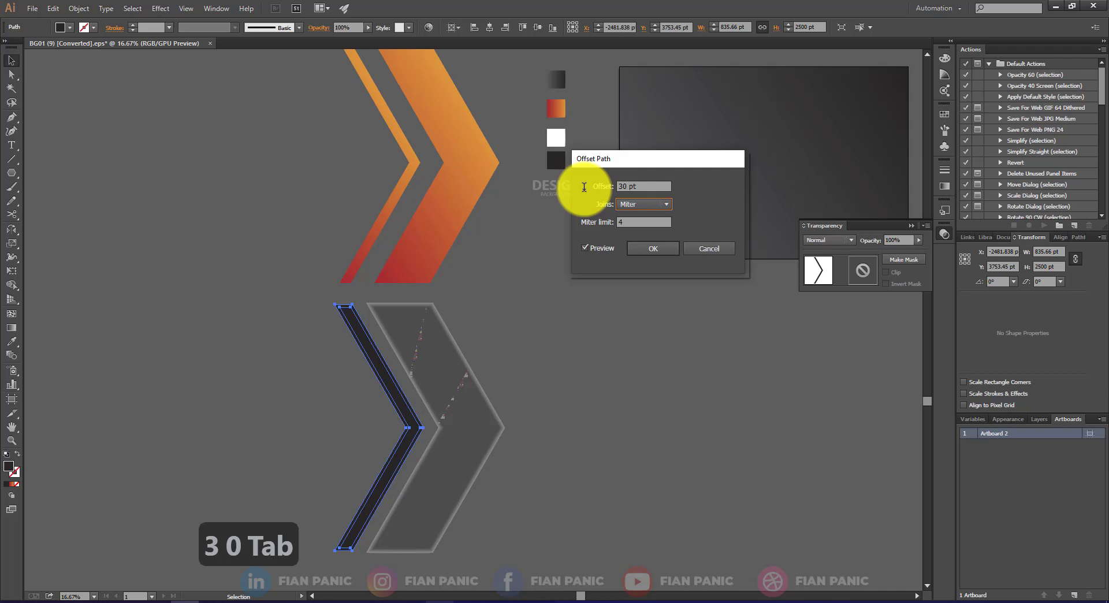
pyautogui.click(639, 253)
# Step: Fill the thin chevron's offset outline with the white swatch using the Eyedropper
pyautogui.click(301, 322)
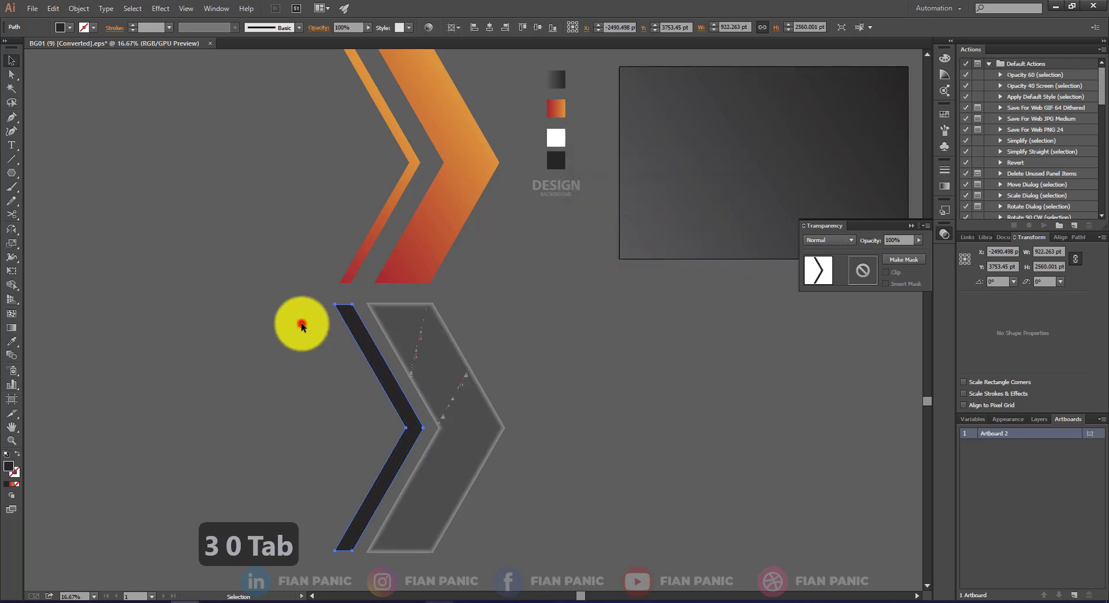
pyautogui.click(344, 303)
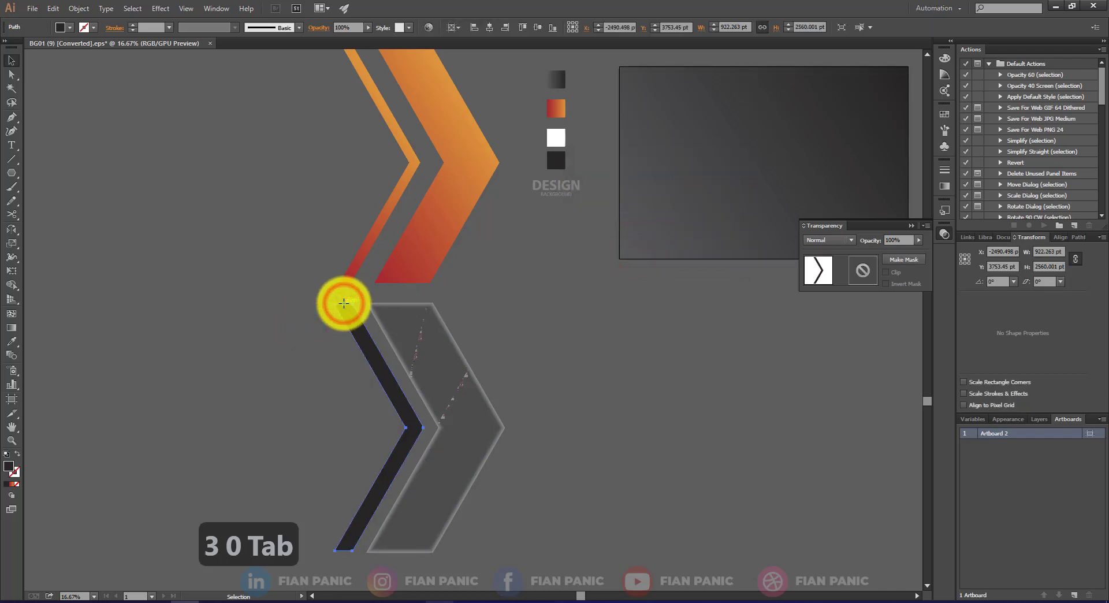
pyautogui.press('i')
pyautogui.click(555, 137)
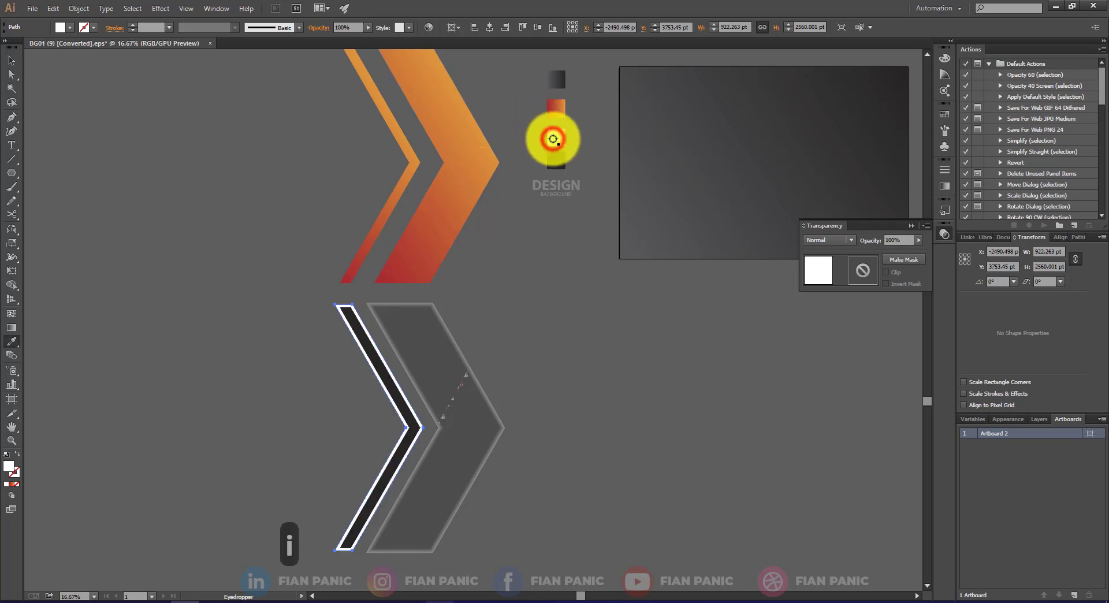
# Step: Select the thin dark chevron together with its white outline and blend the two shapes
pyautogui.click(14, 64)
pyautogui.click(134, 304)
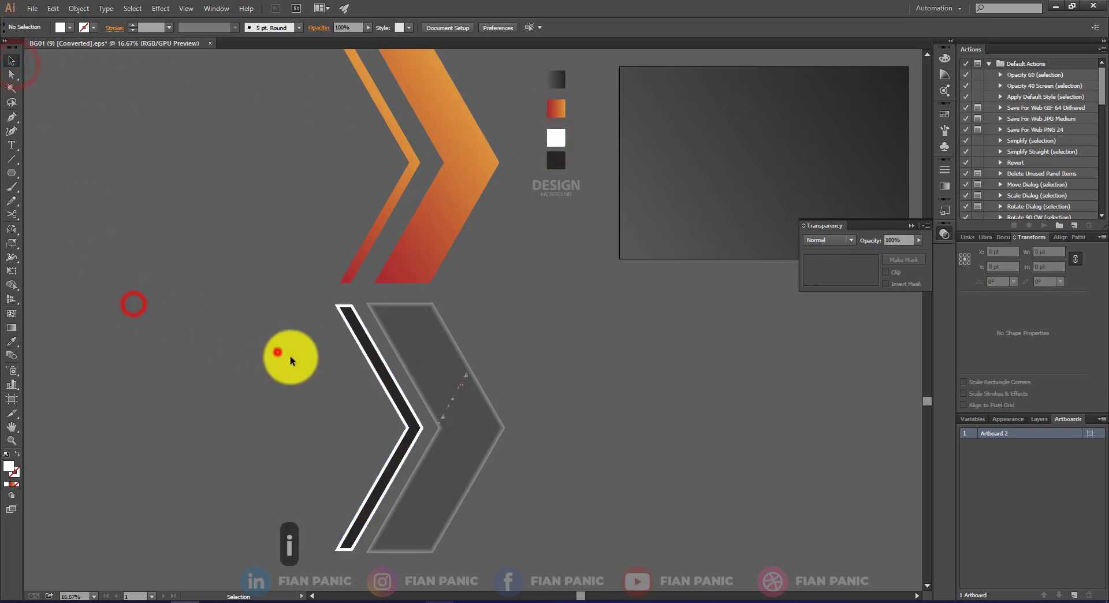
pyautogui.moveTo(386, 397); pyautogui.dragTo(386, 397)
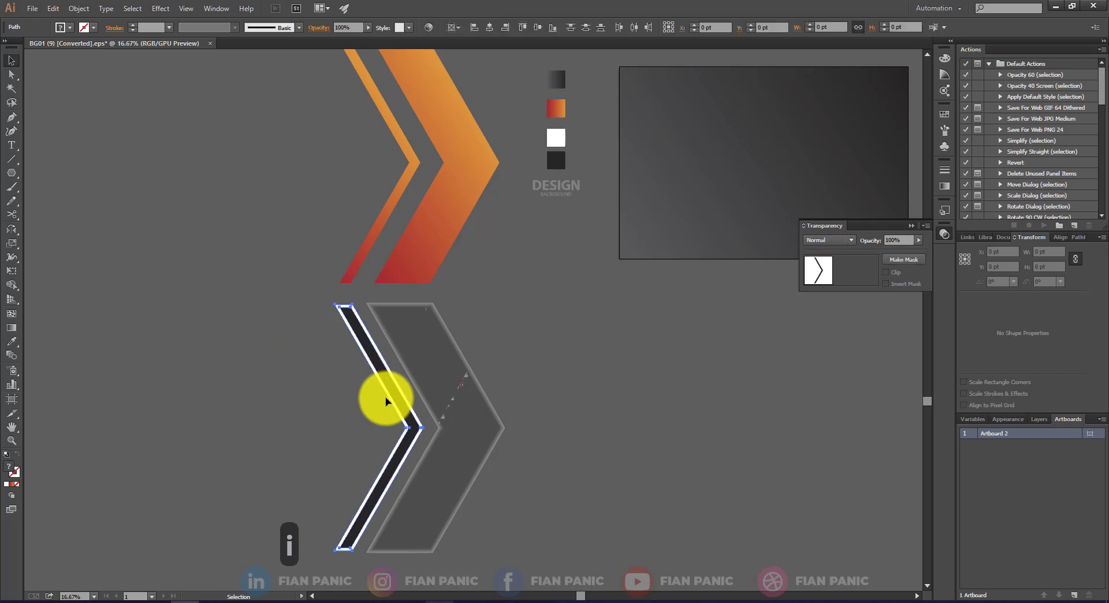
pyautogui.hotkey('ctrl', 'alt', 'b')
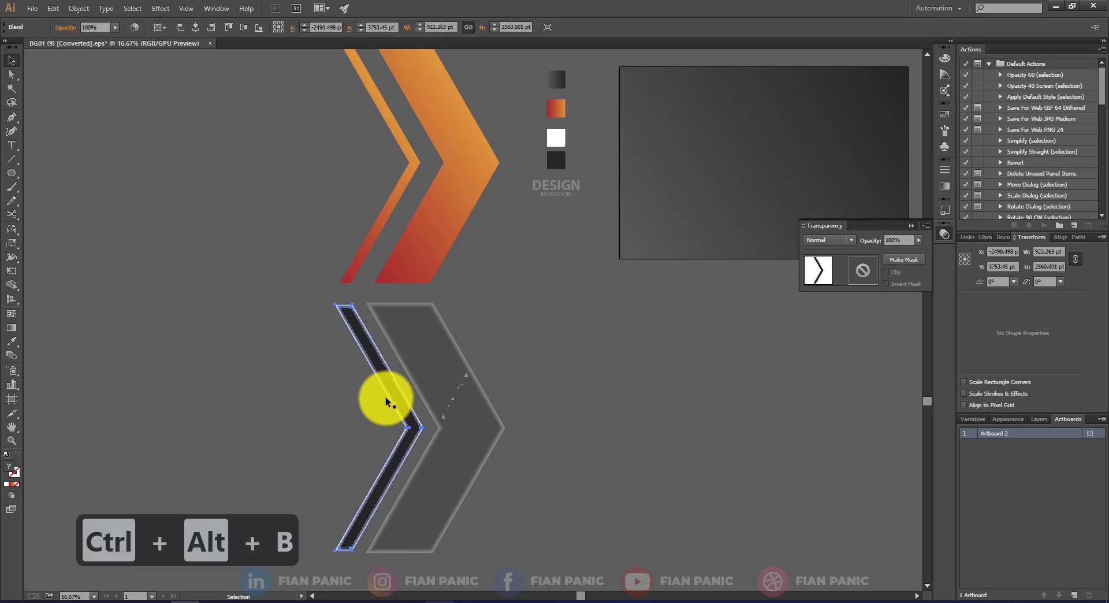
# Step: Set the thin chevron's blend to Multiply at 30% opacity and clear the selection
pyautogui.click(820, 239)
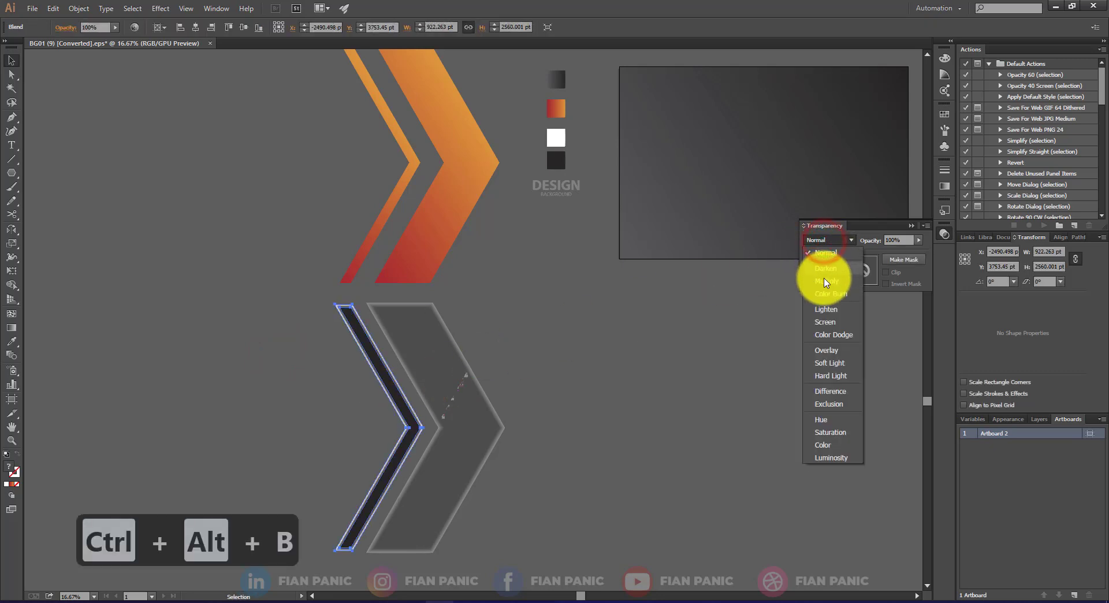
pyautogui.click(825, 282)
pyautogui.click(901, 240)
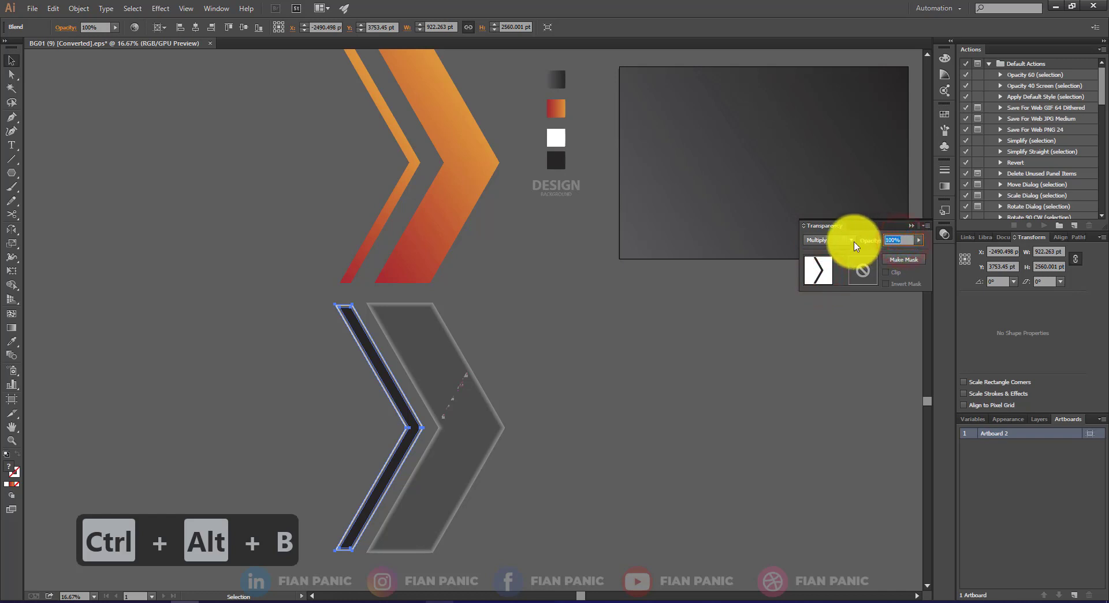
pyautogui.write('30')
pyautogui.press('Return')
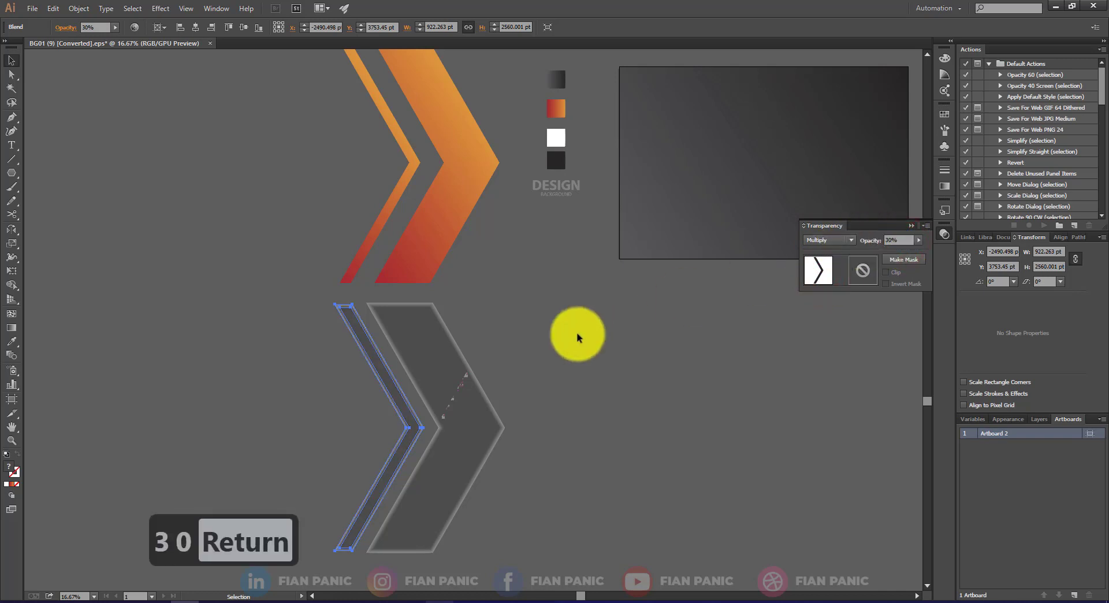
pyautogui.click(553, 341)
# Step: Align both shadow blends vertically to the center so they overlap the gradient chevrons at Y 1000 pt
pyautogui.press('v')
pyautogui.moveTo(553, 336); pyautogui.dragTo(290, 429)
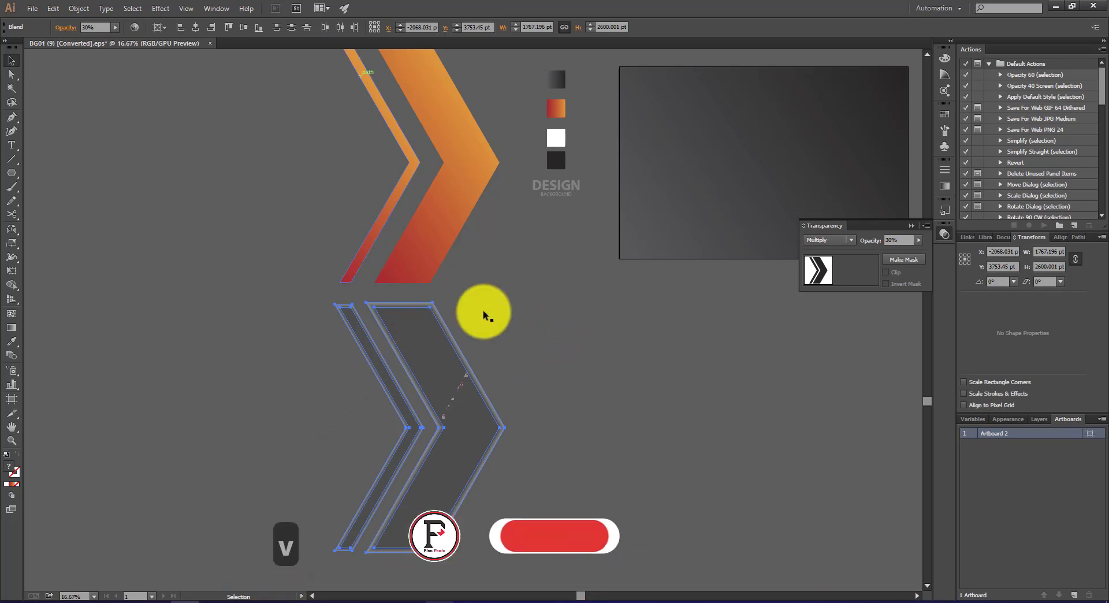
pyautogui.click(245, 28)
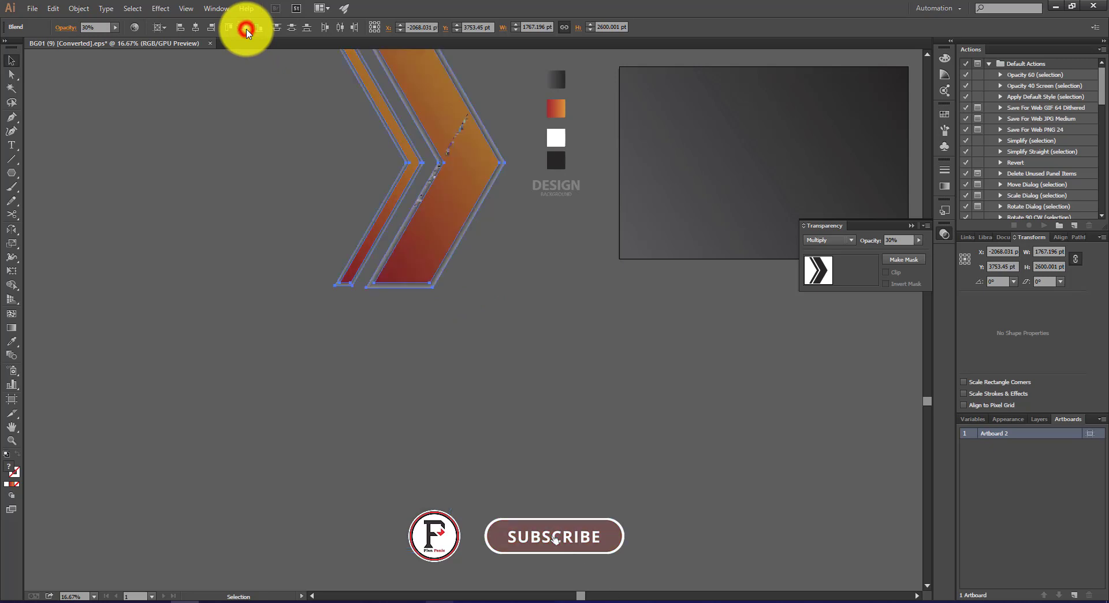
pyautogui.scroll(5, 207, 238)
pyautogui.scroll(2, 206, 237)
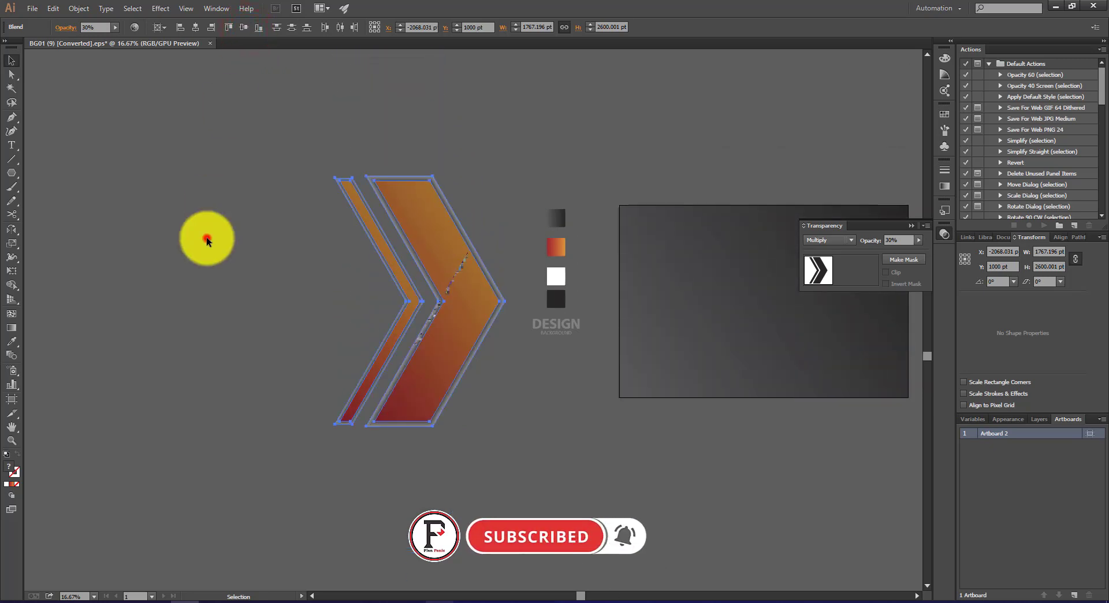
# Step: Send both shadow blends to the back, behind the gradient chevrons
pyautogui.click(207, 238)
pyautogui.click(403, 199)
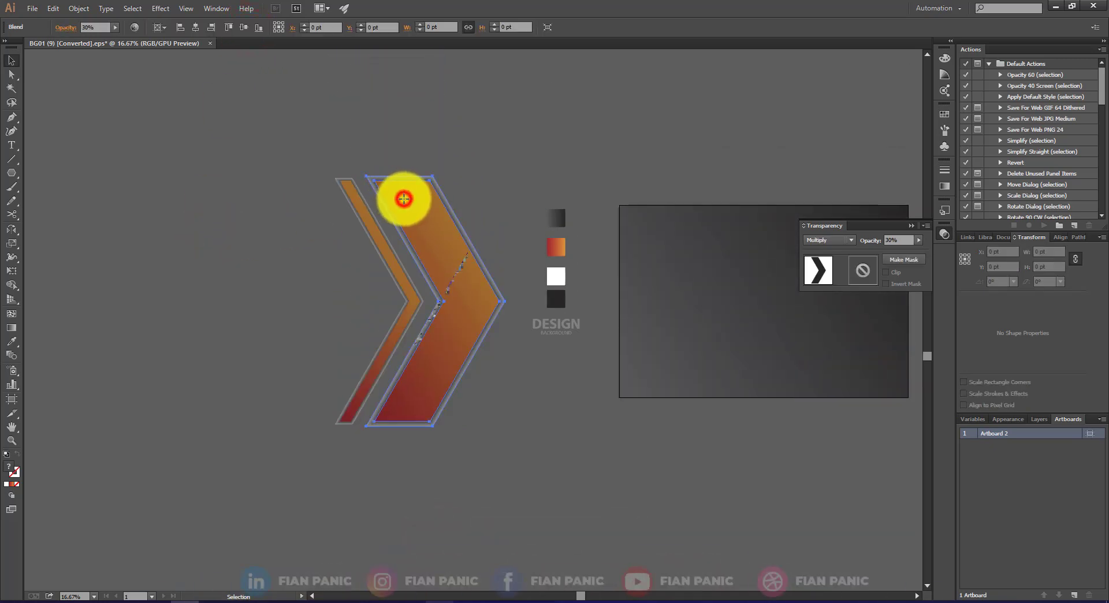
pyautogui.keyDown('shift'); pyautogui.click(358, 201); pyautogui.keyUp('shift')
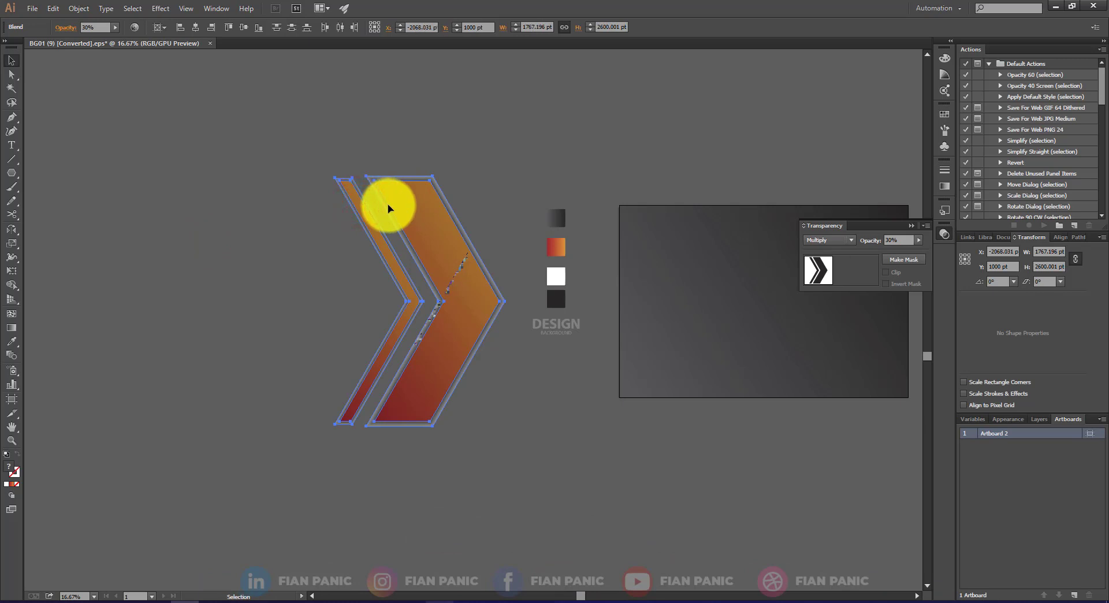
pyautogui.hotkey('ctrl', 'shift', '[')
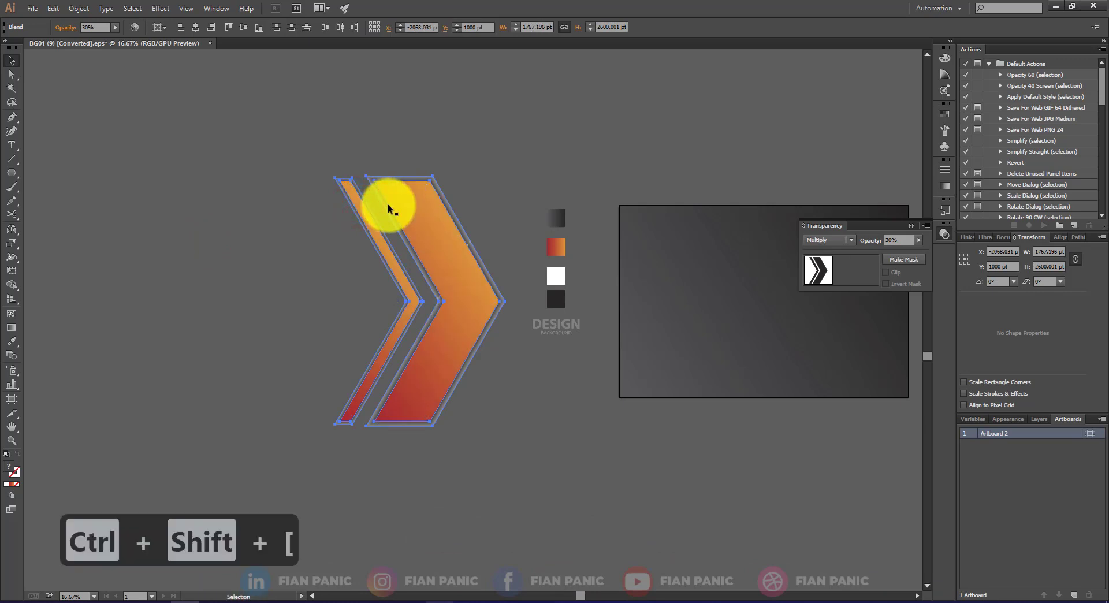
# Step: Group the wide gradient chevron with its shadow blend, and group the thin chevron with its own shadow blend
pyautogui.click(444, 138)
pyautogui.click(403, 198)
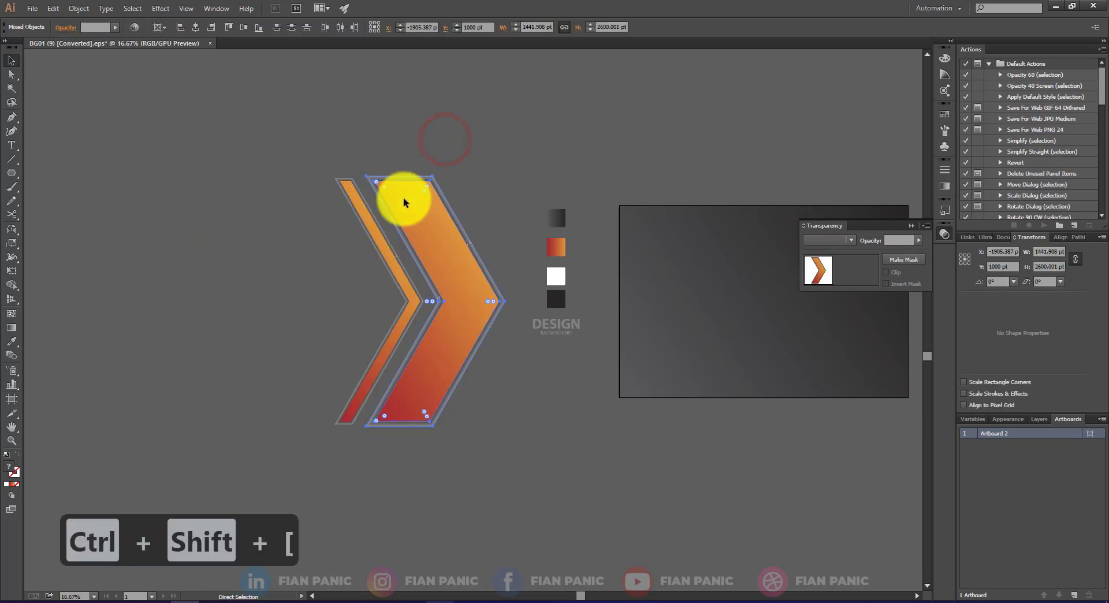
pyautogui.hotkey('ctrl', 'g')
pyautogui.moveTo(245, 145); pyautogui.dragTo(349, 211)
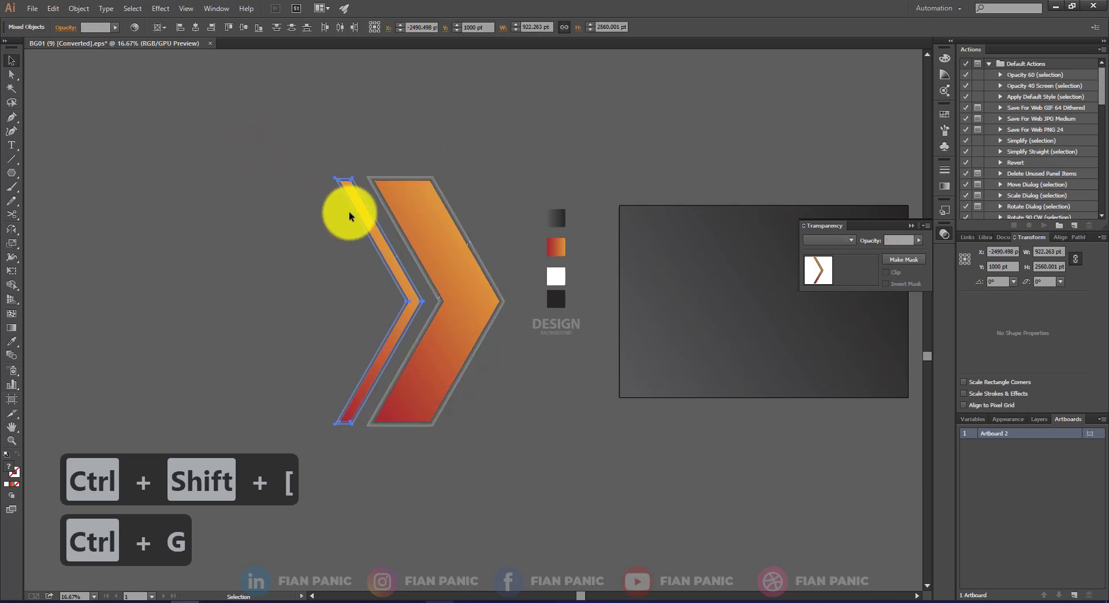
pyautogui.hotkey('ctrl', 'g')
pyautogui.click(286, 207)
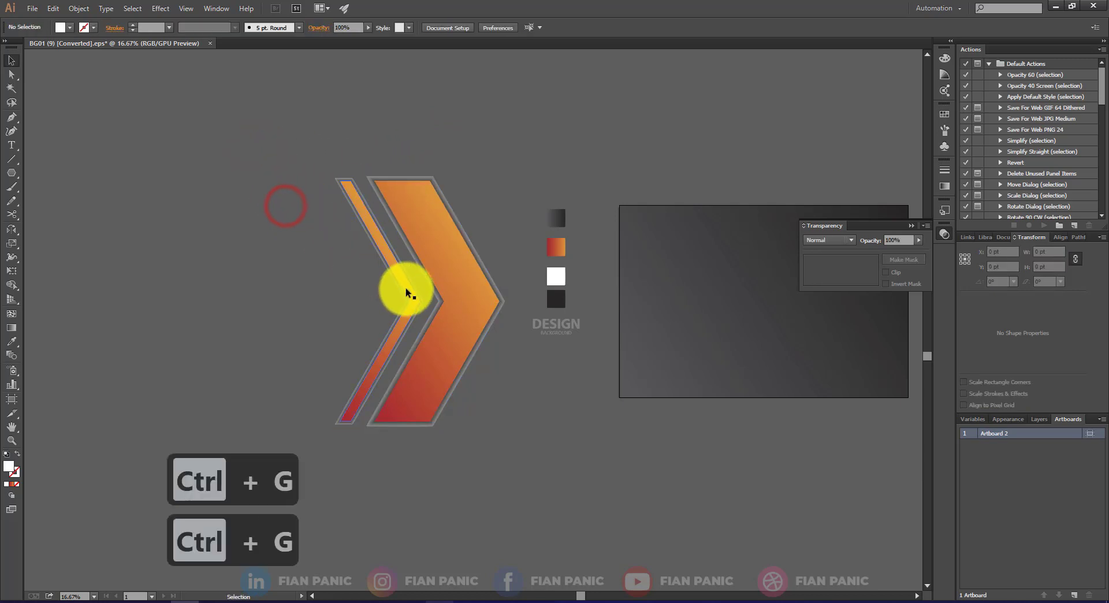
# Step: Lay the thin chevron over the wide one as parallel stripes and group all the overlapping chevrons together
pyautogui.moveTo(404, 290); pyautogui.dragTo(446, 297)
pyautogui.moveTo(464, 143); pyautogui.dragTo(344, 248)
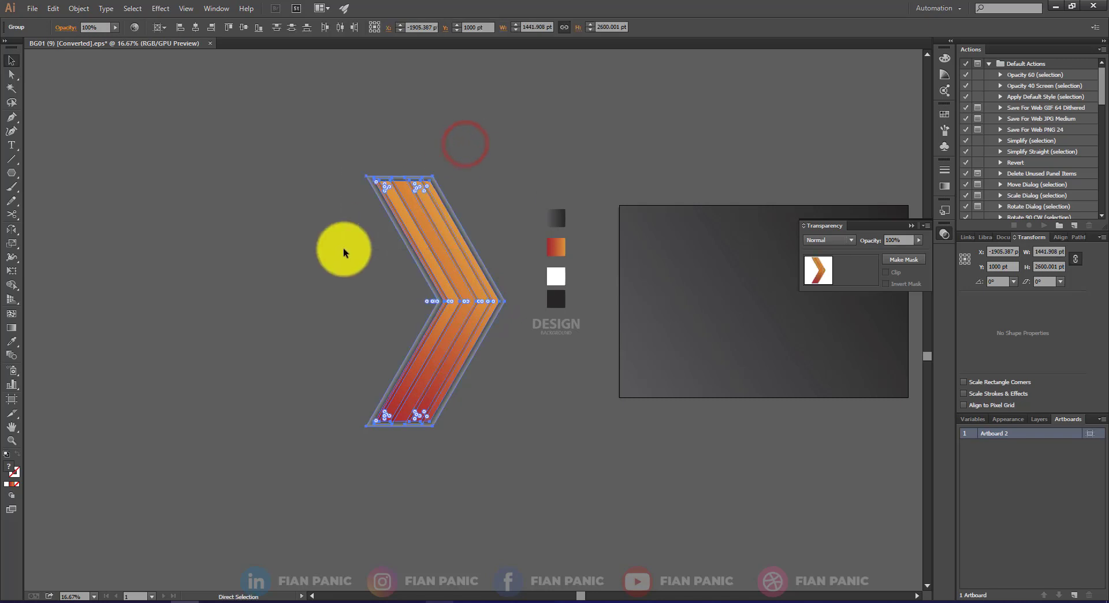
pyautogui.hotkey('ctrl', 'g')
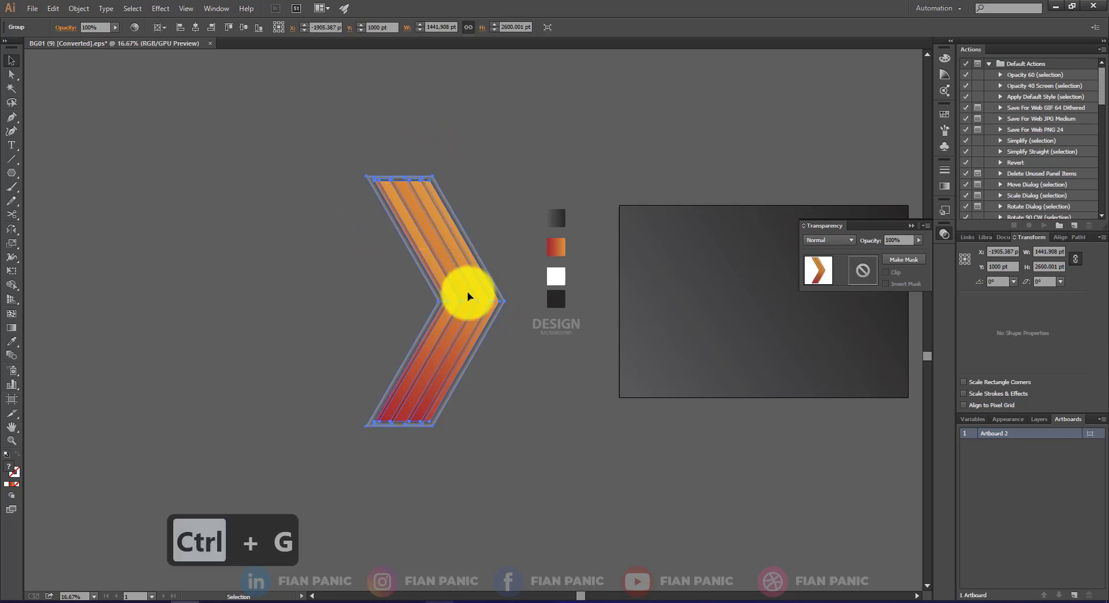
# Step: Duplicate the striped chevron group twice toward the left, about 768 pt apart, and select all three groups
pyautogui.moveTo(468, 295); pyautogui.dragTo(400, 297)
pyautogui.hotkey('ctrl', 'd')
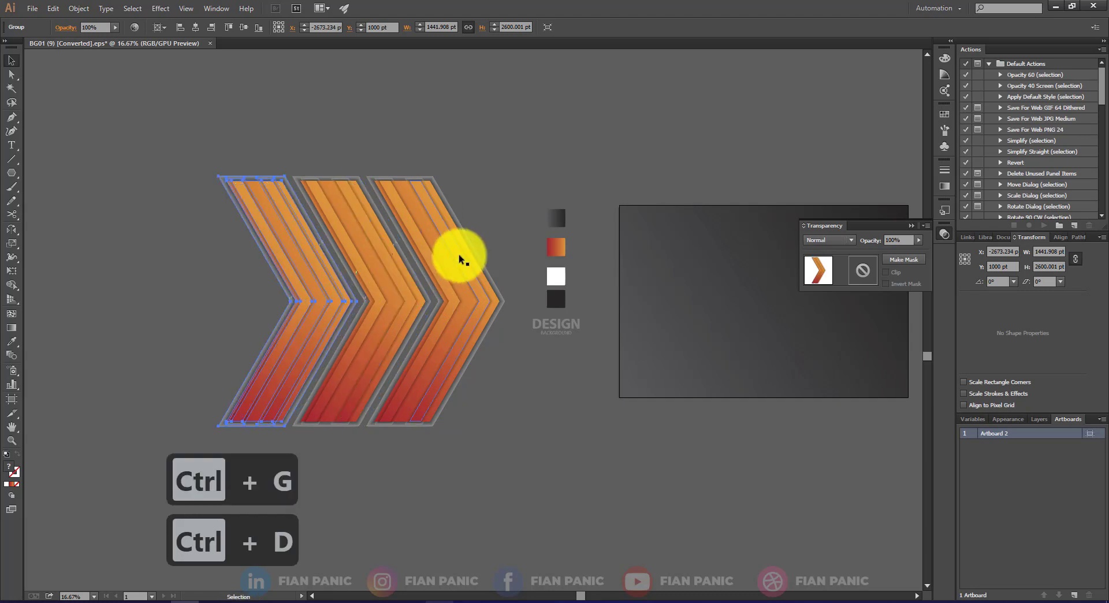
pyautogui.moveTo(475, 149); pyautogui.dragTo(219, 308)
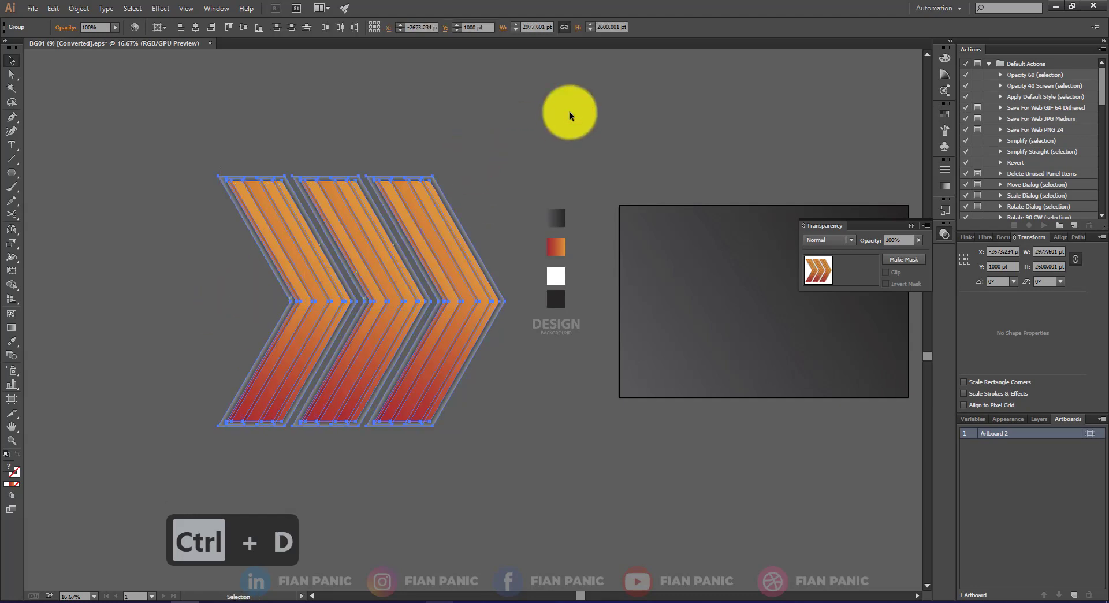
# Step: Scale the three chevron groups down to about 2655 x 2318 pt and move them over the artboard's left part, centred at about X 835, Y 1000 pt
pyautogui.press('s')
pyautogui.moveTo(641, 87); pyautogui.dragTo(612, 109)
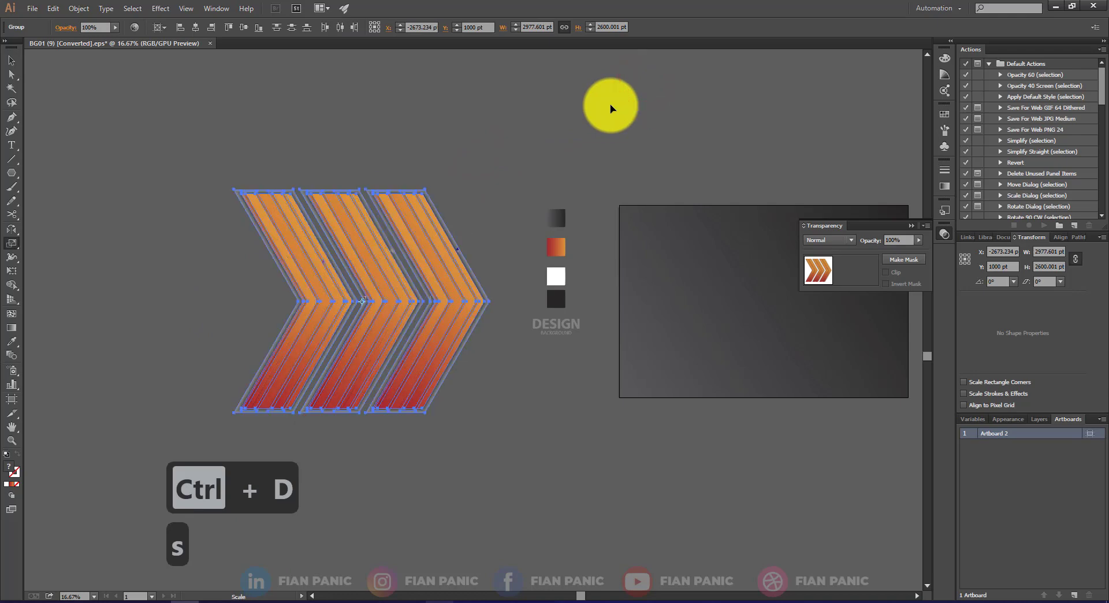
pyautogui.press('v')
pyautogui.moveTo(437, 280); pyautogui.dragTo(774, 284)
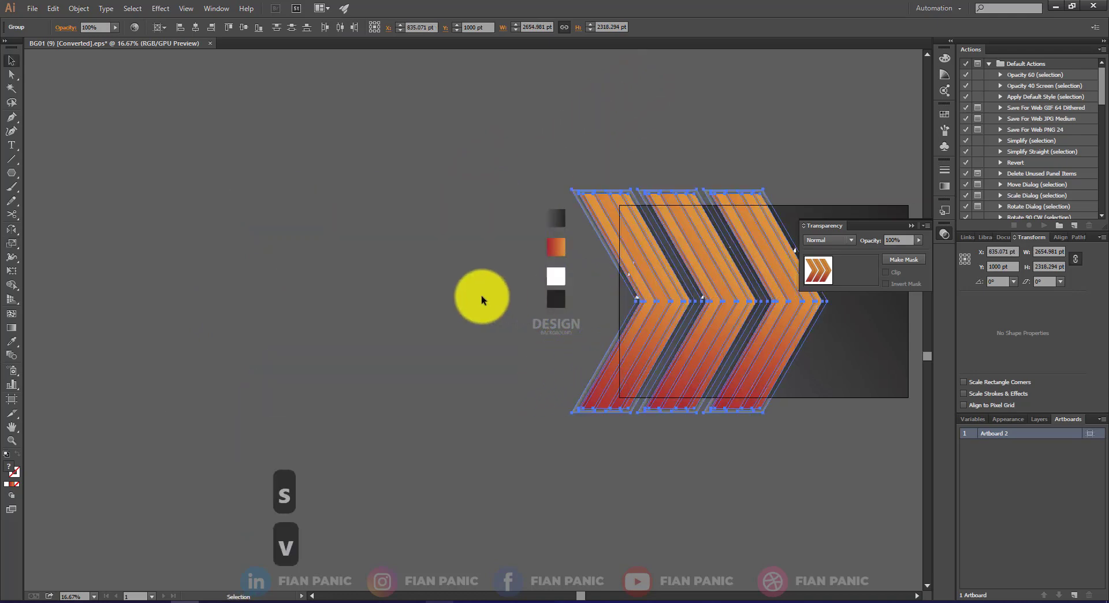
pyautogui.scroll(-3, 482, 297)
pyautogui.scroll(4, 547, 306)
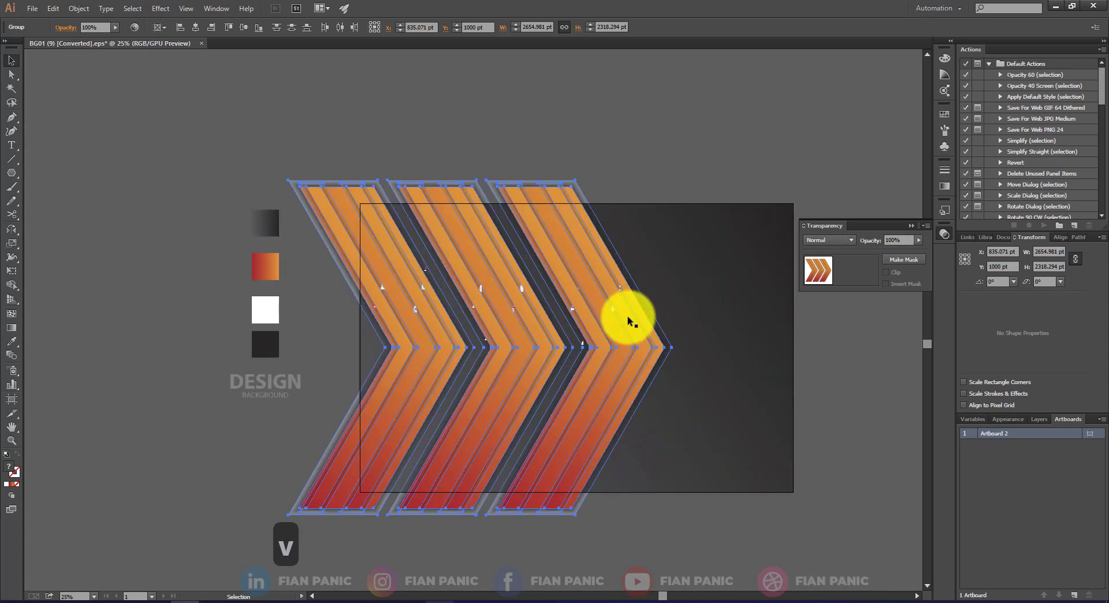
pyautogui.click(636, 141)
# Step: Move the "DESIGN BACKGROUND" text group into the empty upper-right area of the artboard
pyautogui.click(248, 379)
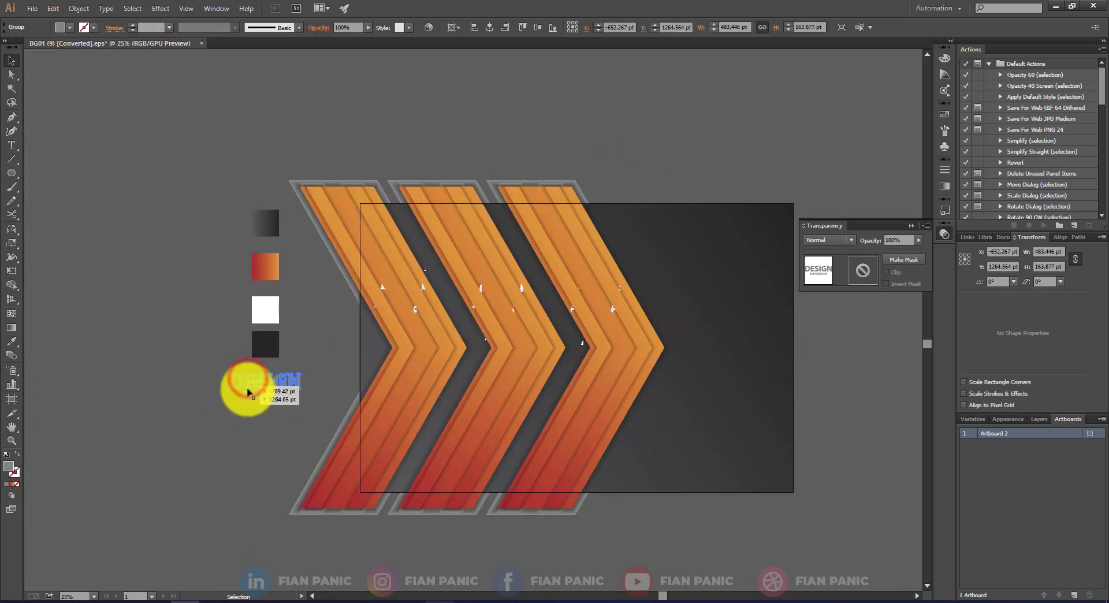
pyautogui.moveTo(248, 392); pyautogui.dragTo(716, 249)
pyautogui.click(690, 171)
# Step: Send the dark gradient background rectangle to the back and copy it
pyautogui.click(663, 231)
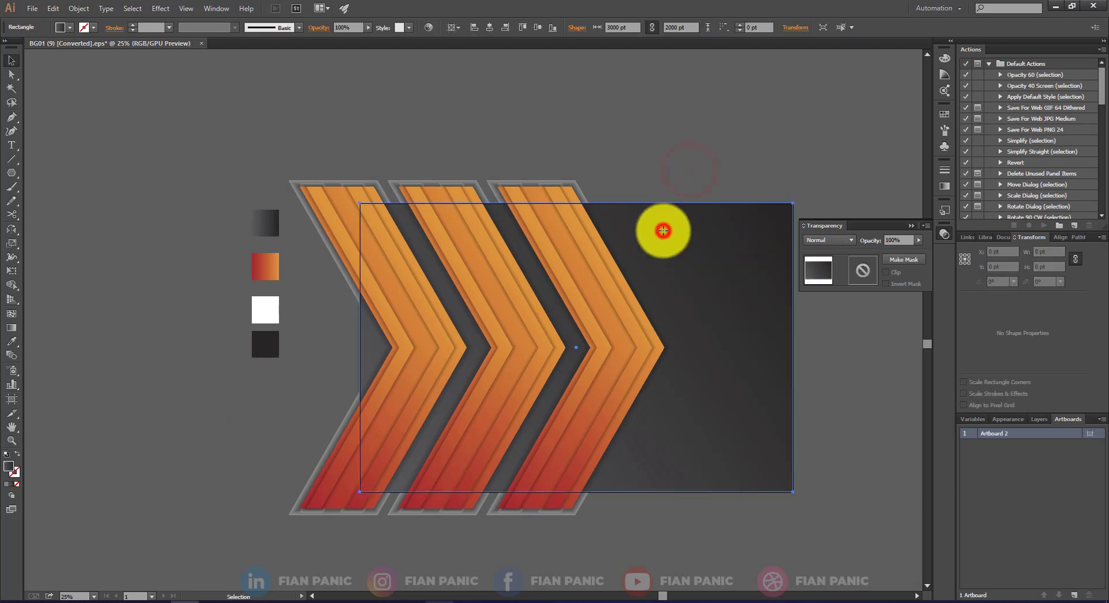
pyautogui.hotkey('ctrl', 'shift', '[')
pyautogui.click(659, 179)
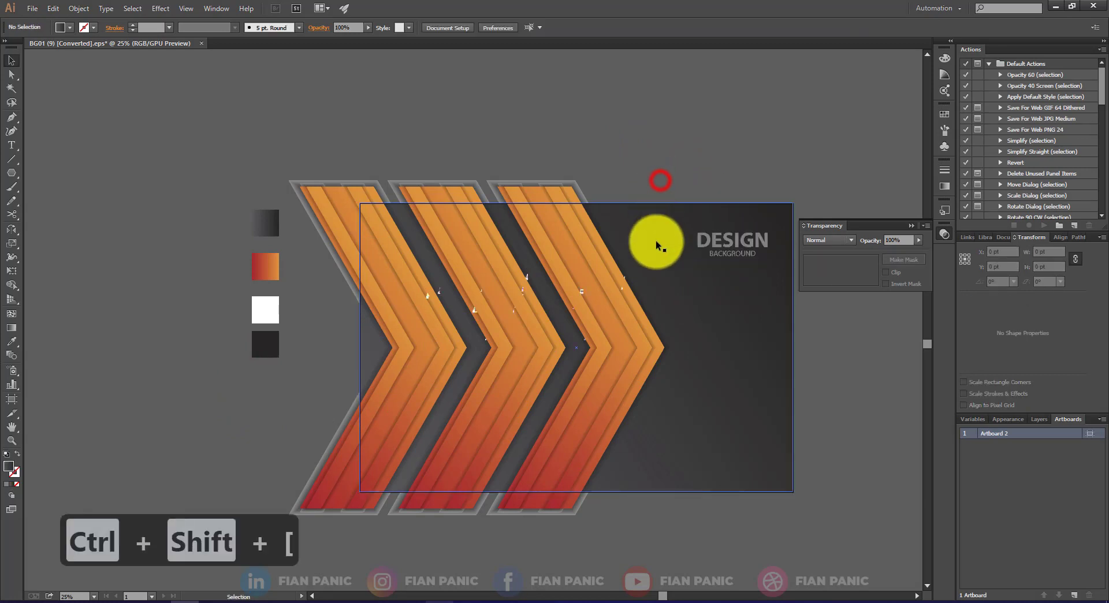
pyautogui.click(657, 241)
pyautogui.hotkey('ctrl', 'c')
pyautogui.click(683, 164)
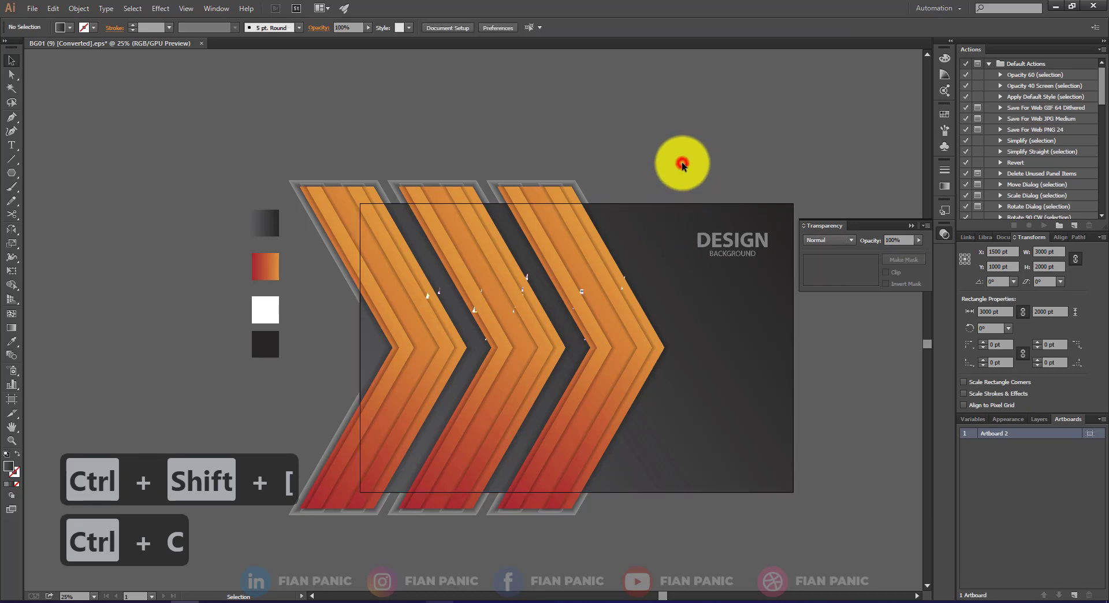
# Step: Select all the artwork, including the chevrons, text, background and colour swatches, and group it
pyautogui.moveTo(802, 163); pyautogui.dragTo(143, 527)
pyautogui.hotkey('ctrl', 'a')
pyautogui.hotkey('ctrl', 'g')
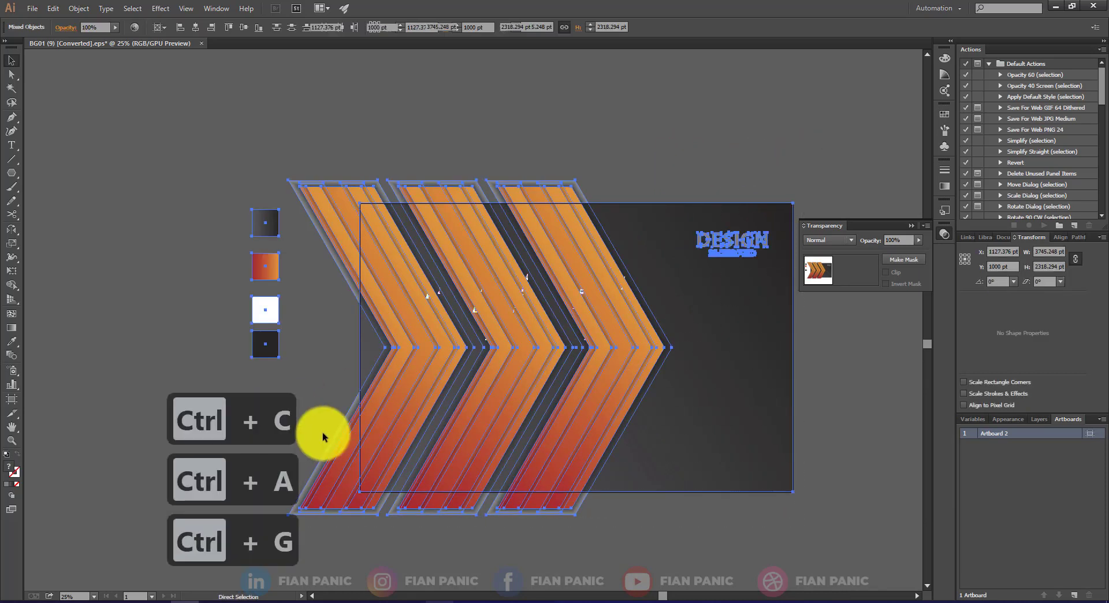
pyautogui.click(193, 342)
# Step: Paste the copied 3000 x 2000 pt rectangle in front and use it as a clipping mask for the grouped artwork
pyautogui.hotkey('ctrl', 'a')
pyautogui.hotkey('ctrl', 'f')
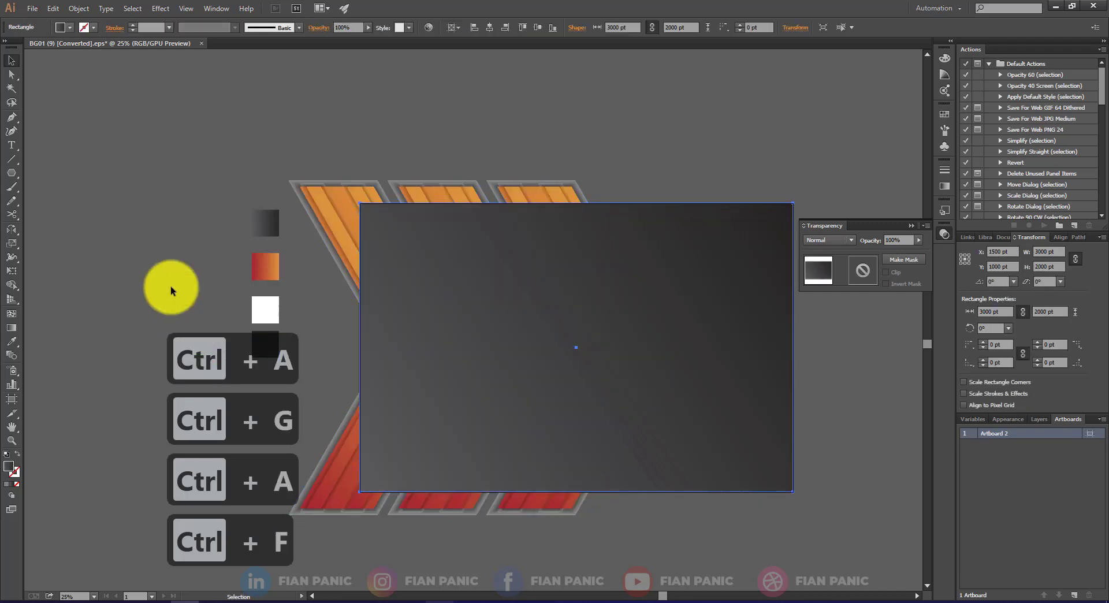
pyautogui.click(605, 144)
pyautogui.hotkey('ctrl', '7')
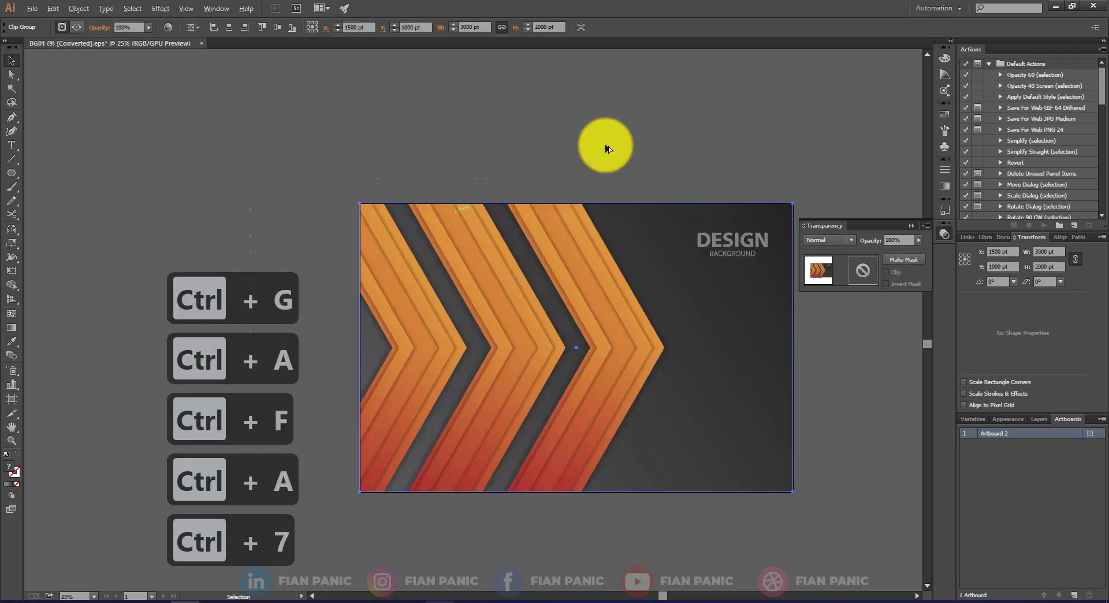
pyautogui.scroll(-4, 605, 147)
pyautogui.scroll(4, 594, 339)
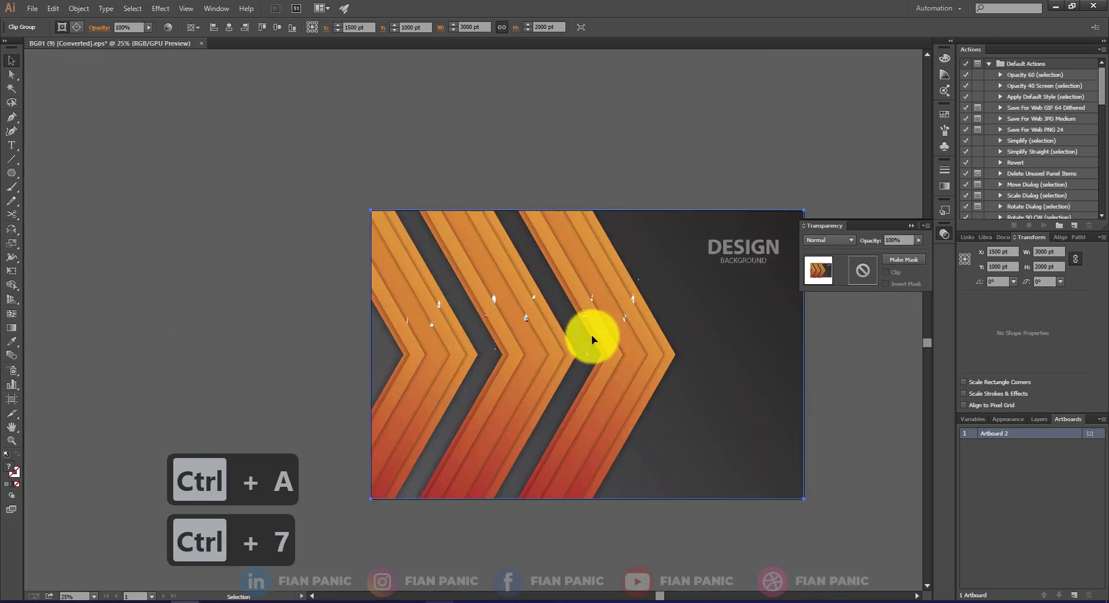
pyautogui.press('h')
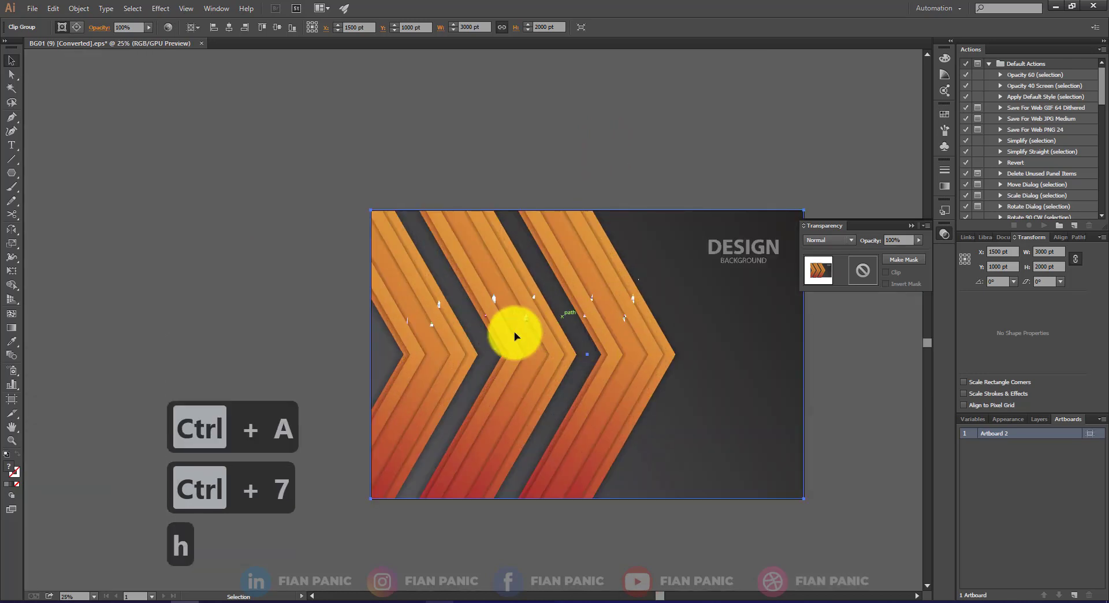
pyautogui.moveTo(616, 312); pyautogui.dragTo(483, 302)
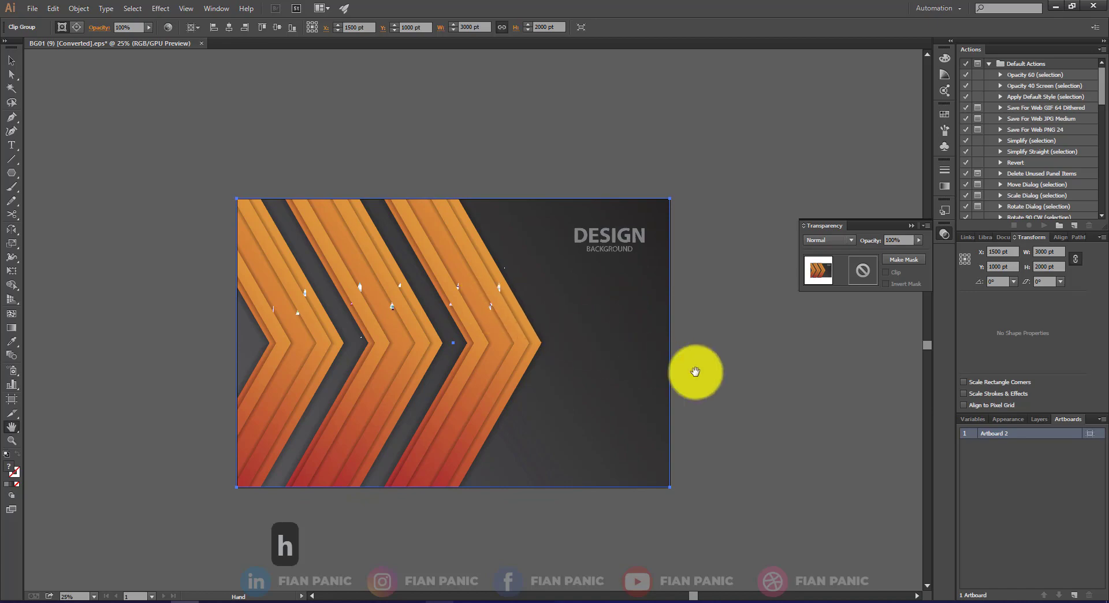
pyautogui.press('v')
pyautogui.click(731, 384)
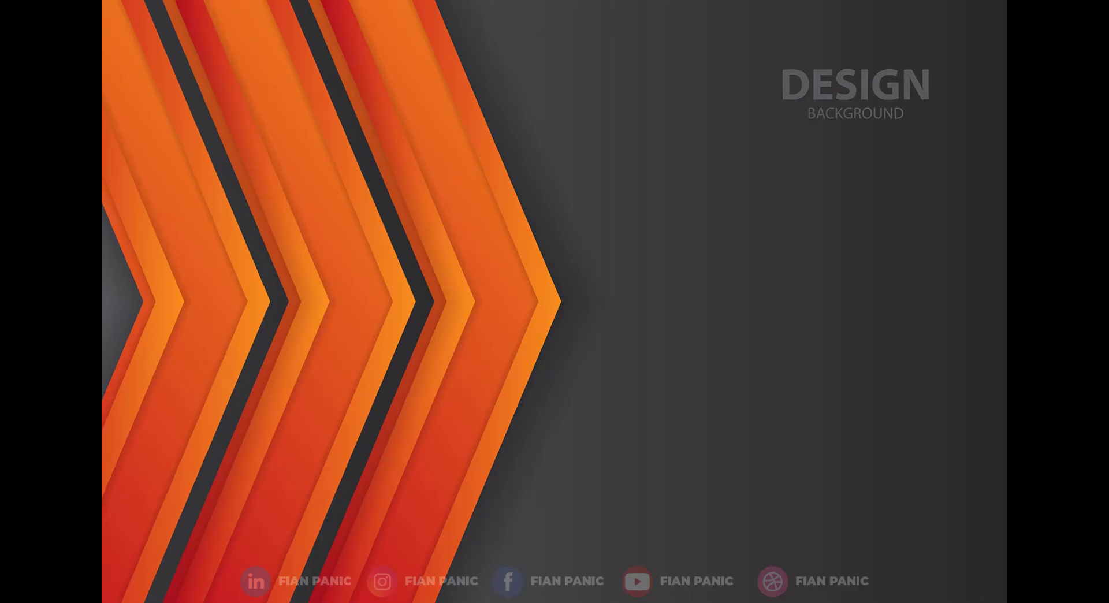